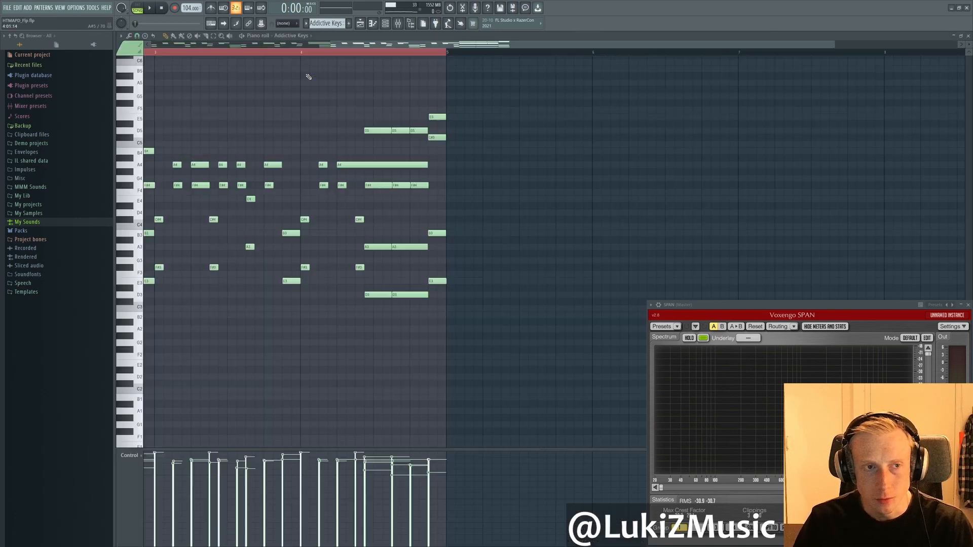
Show the full four-bar Addictive Keys pattern in the piano roll and play it through.
double_click(306, 75)
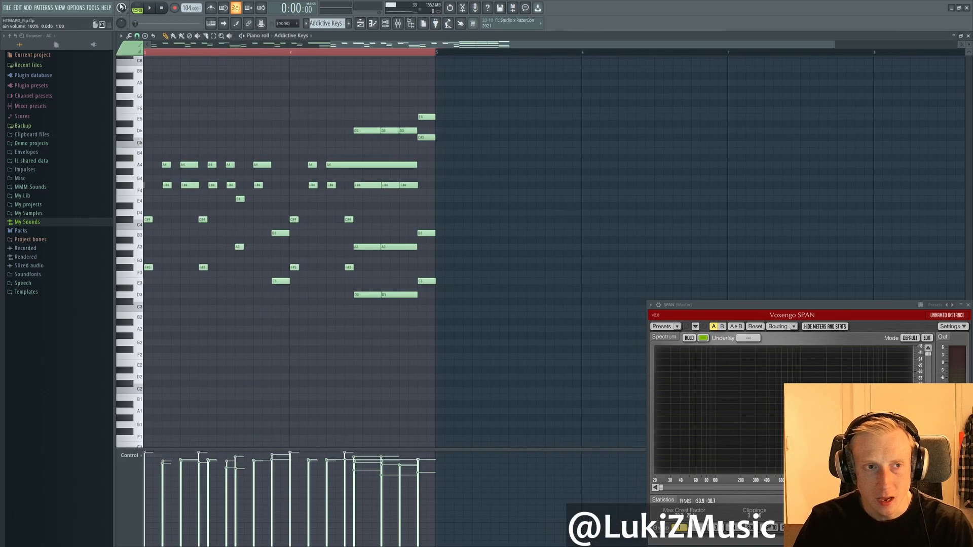
left_click(136, 8)
left_click_drag(461, 173, 753, 197)
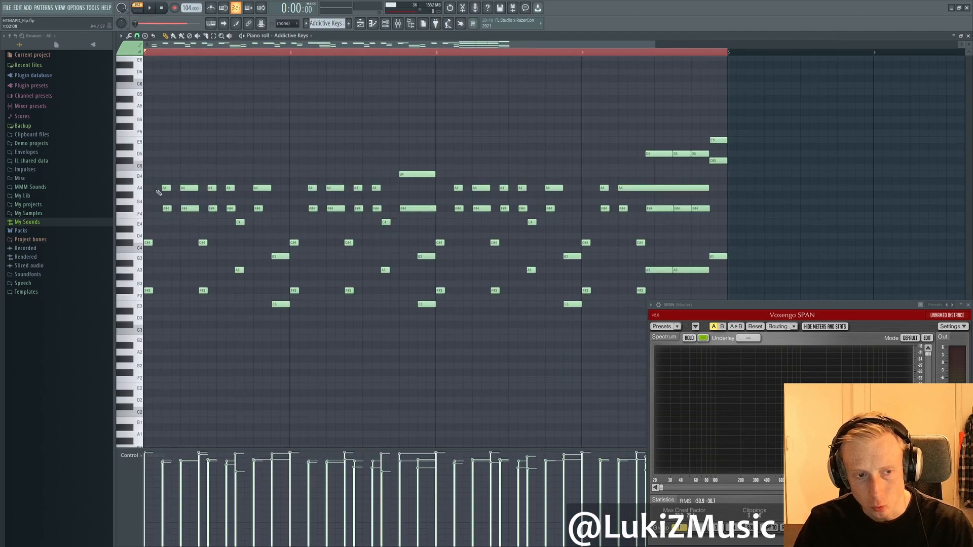
scroll(234, 221, "down", 2)
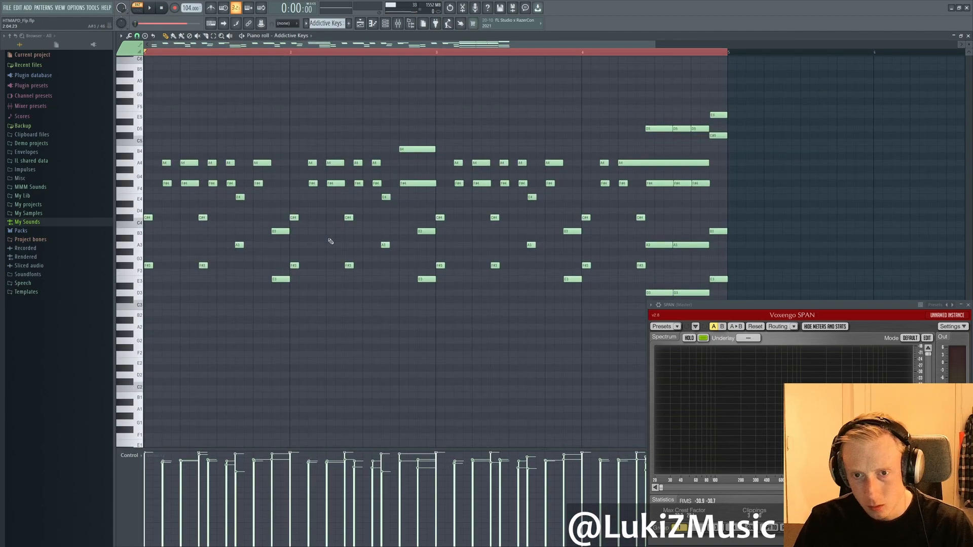
scroll(463, 257, "down", 1)
key("space")
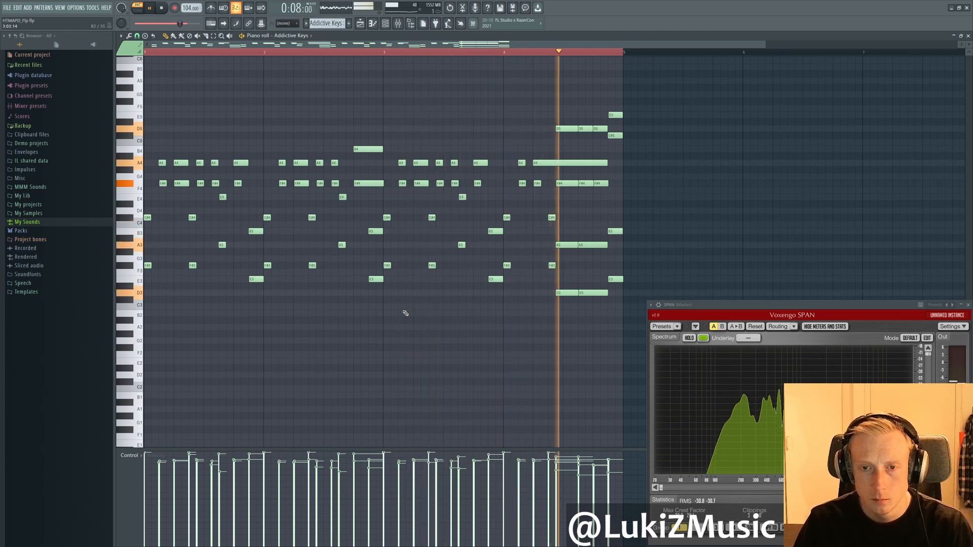
key("space")
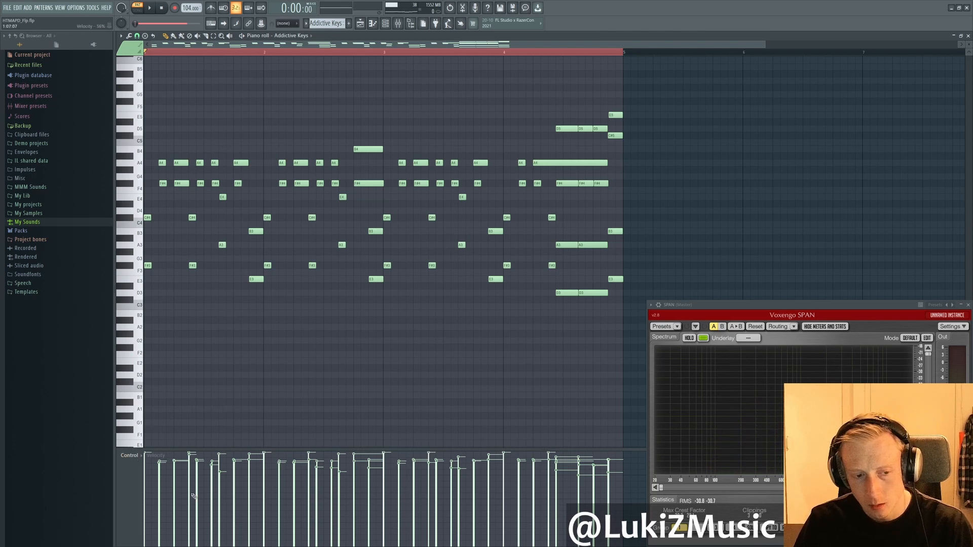
Select the lower notes of the pattern, from E4 downward, leaving the A4, F#4 and higher notes unselected.
left_click_drag(199, 256, 187, 293)
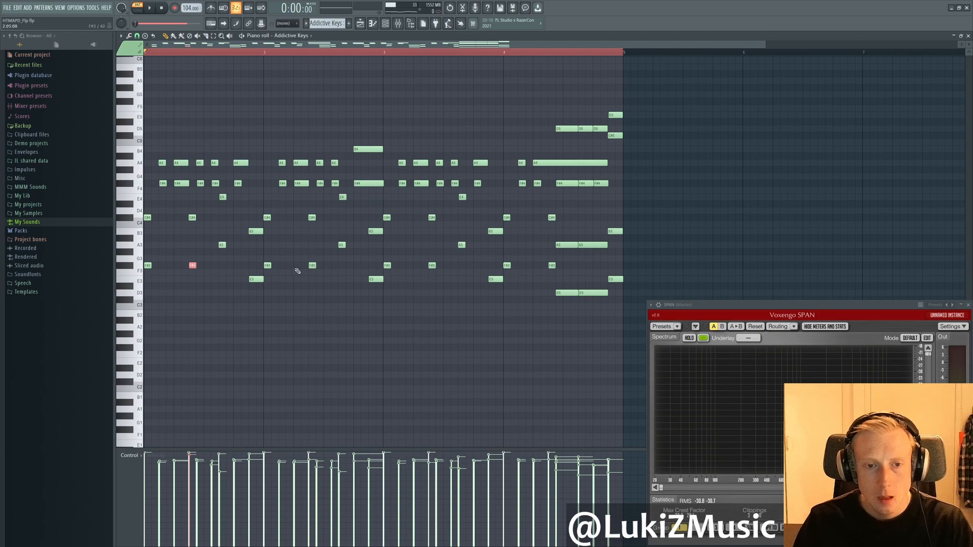
scroll(215, 260, "up", 1, "ctrl")
scroll(212, 260, "up", 5, "ctrl")
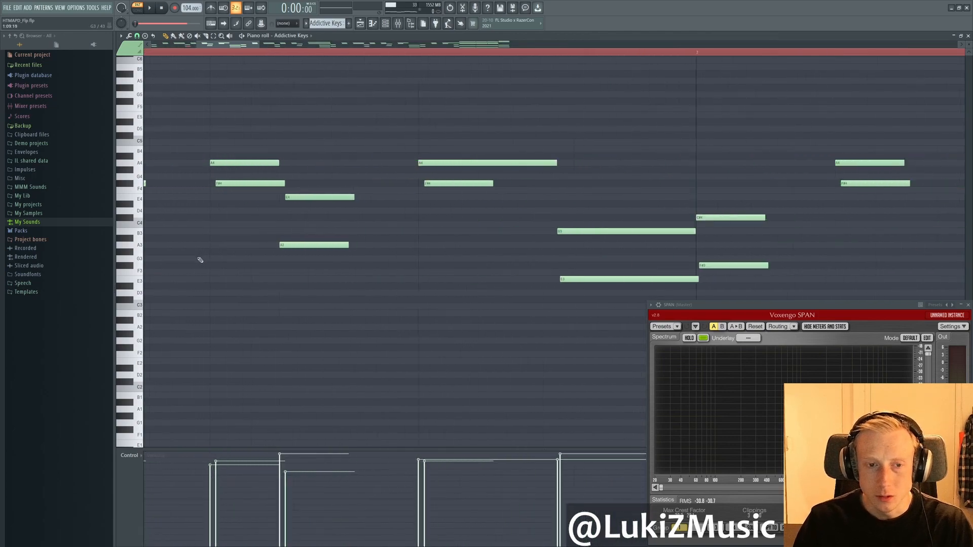
scroll(435, 305, "up", 3)
scroll(384, 246, "down", 2)
scroll(384, 245, "down", 5, "ctrl")
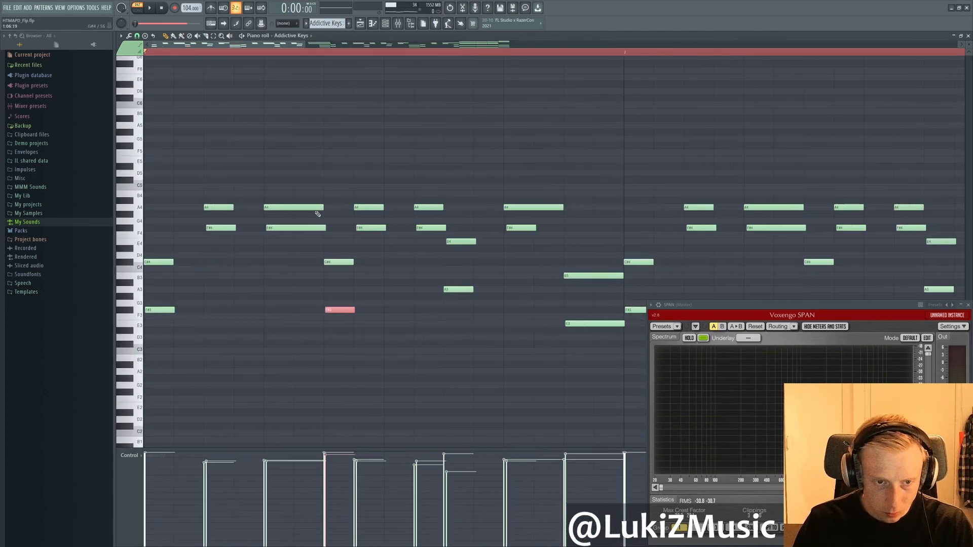
left_click_drag(768, 122, 68, 226)
left_click_drag(705, 237, 59, 382)
scroll(180, 238, "up", 4, "ctrl")
scroll(266, 220, "up", 1, "ctrl")
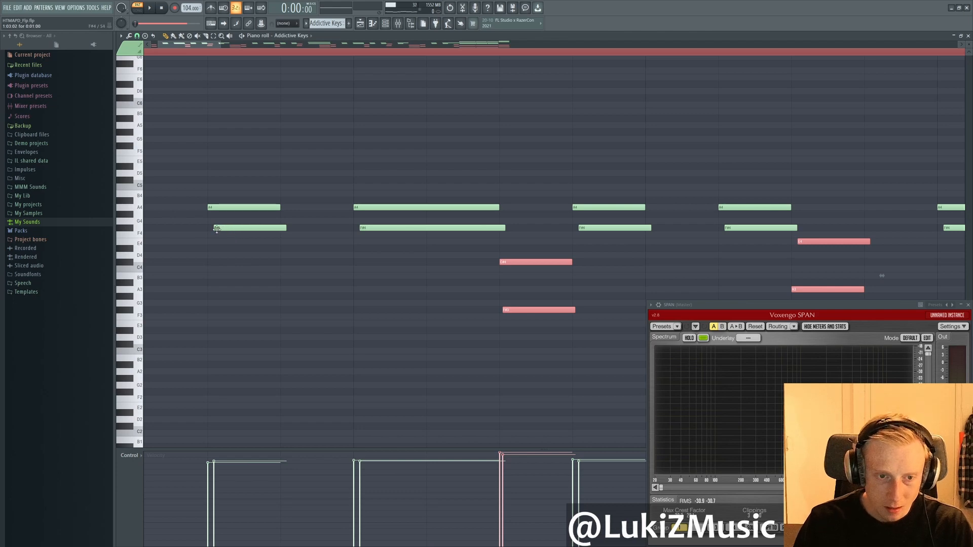
Examine the slight start-time offsets between paired notes across the pattern and close the piano roll.
scroll(217, 230, "down", 1, "ctrl")
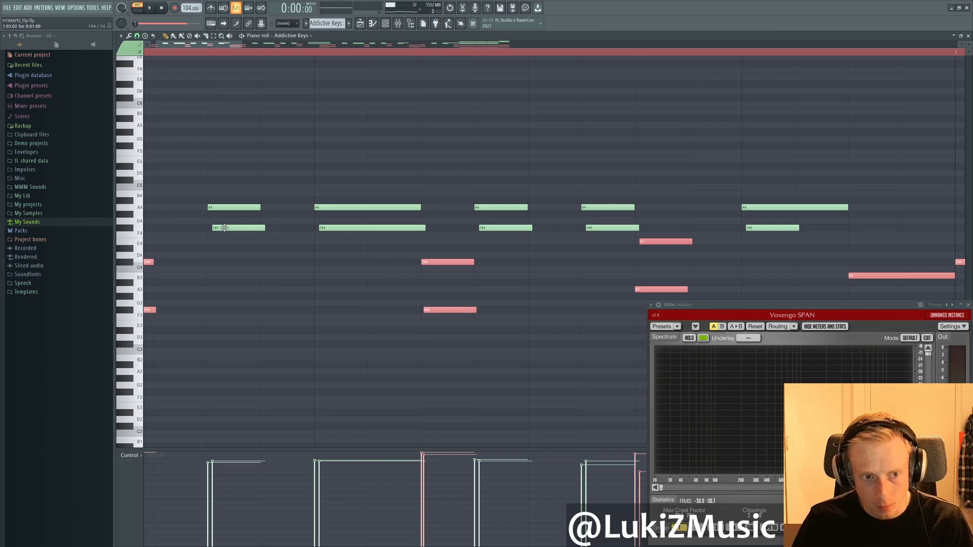
scroll(314, 293, "down", 2)
left_click_drag(276, 323, 268, 219)
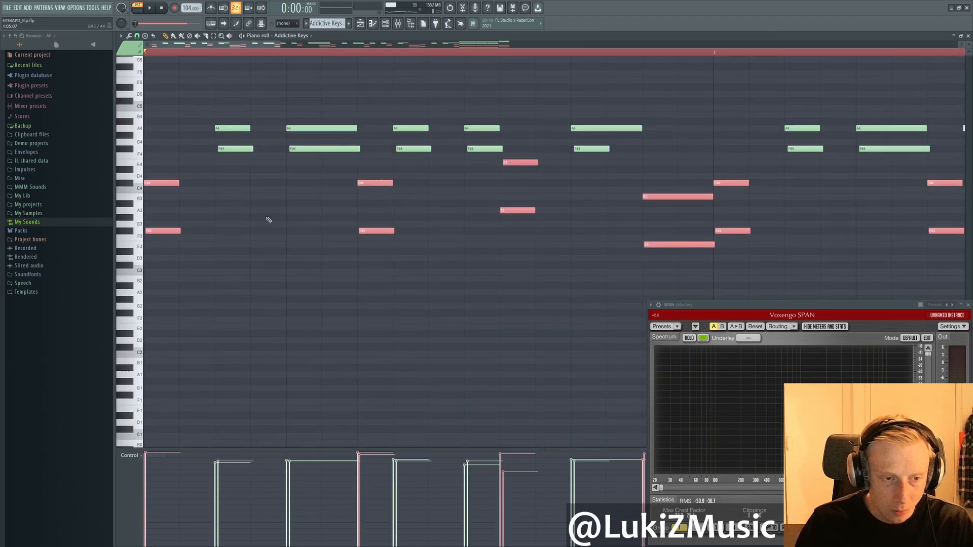
scroll(170, 222, "up", 4)
left_click_drag(161, 223, 264, 241)
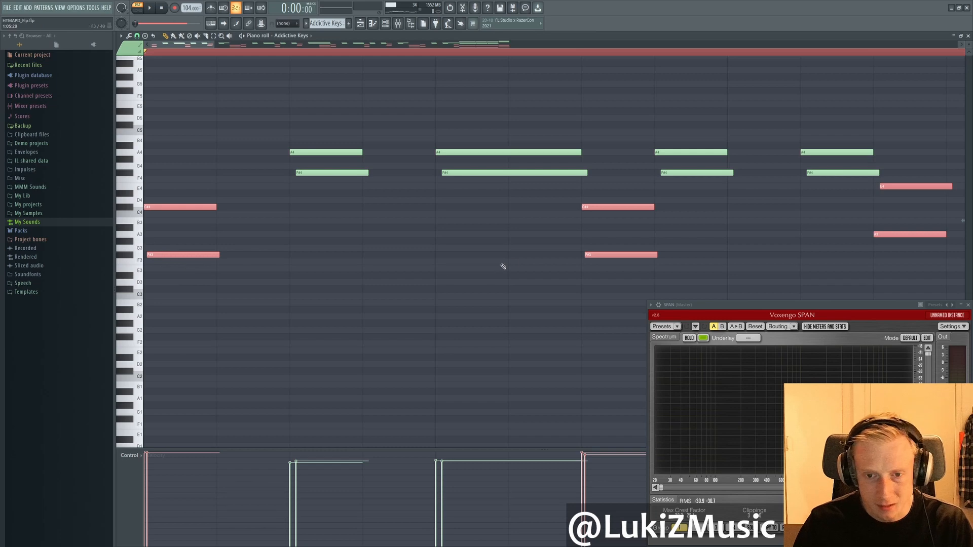
scroll(710, 248, "down", 1)
scroll(735, 223, "down", 1)
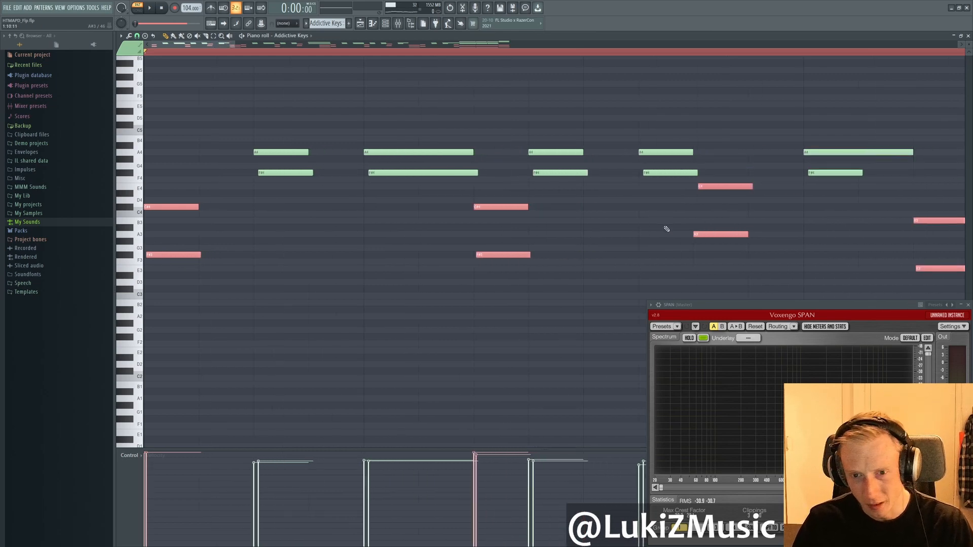
scroll(659, 225, "down", 4)
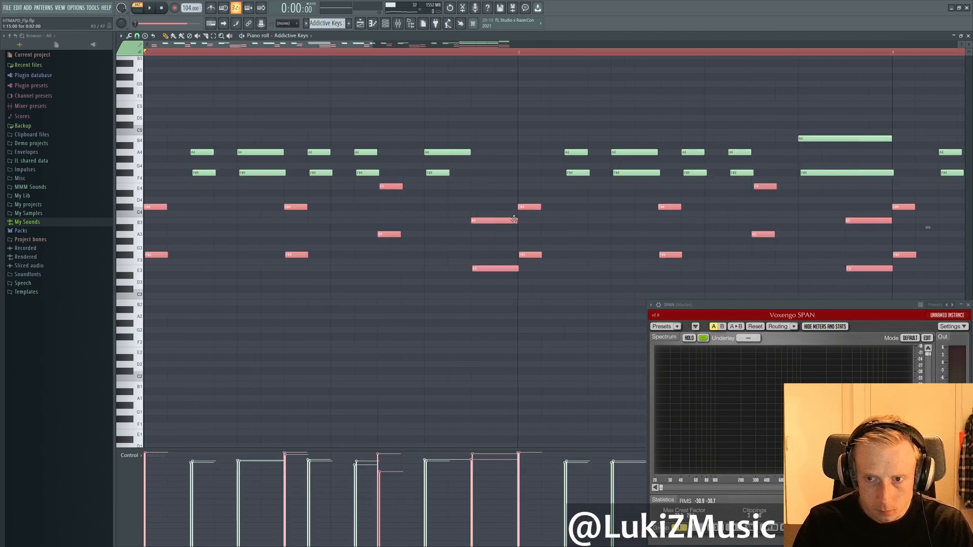
scroll(510, 219, "down", 1)
key("Escape")
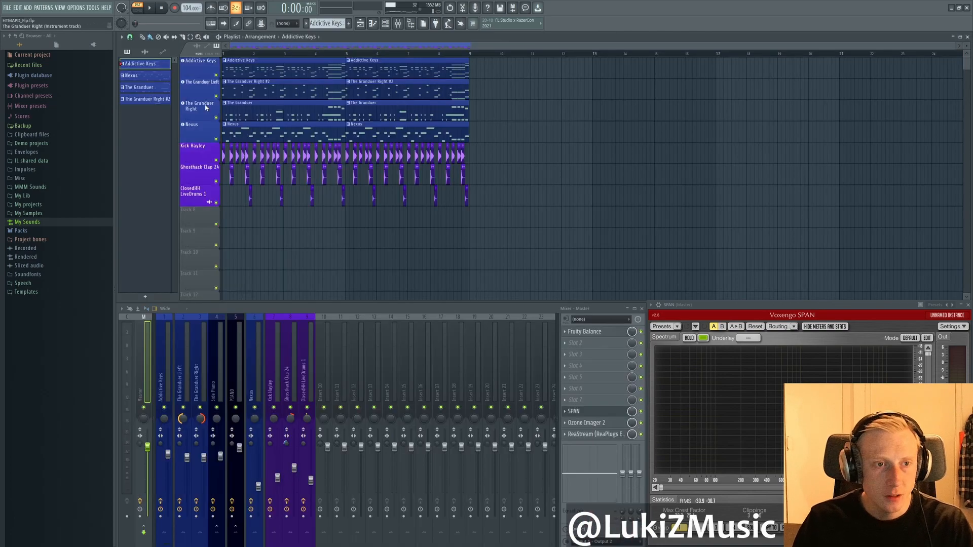
Audition the pattern with the Addictive Keys Studio Grand editor open, and inspect the instrument's master effects.
double_click(205, 62)
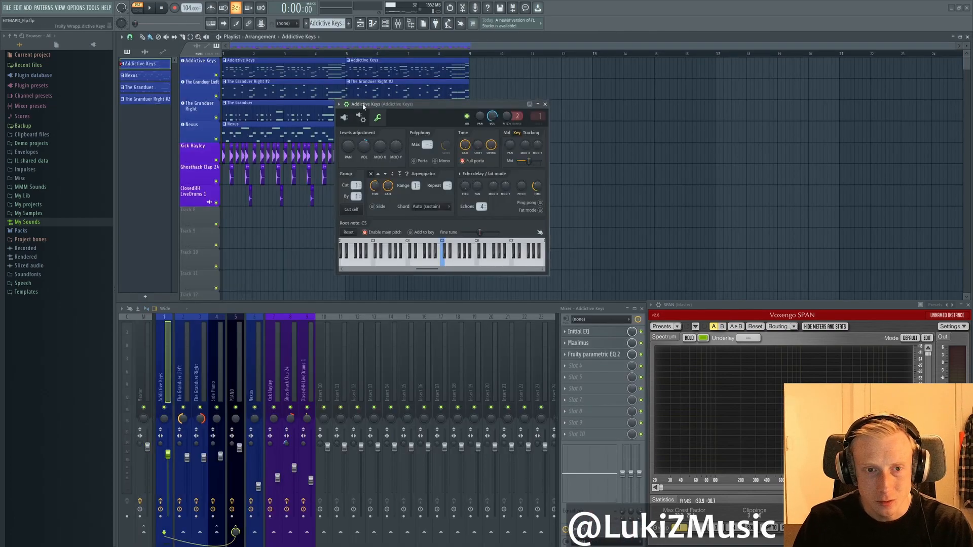
left_click(346, 116)
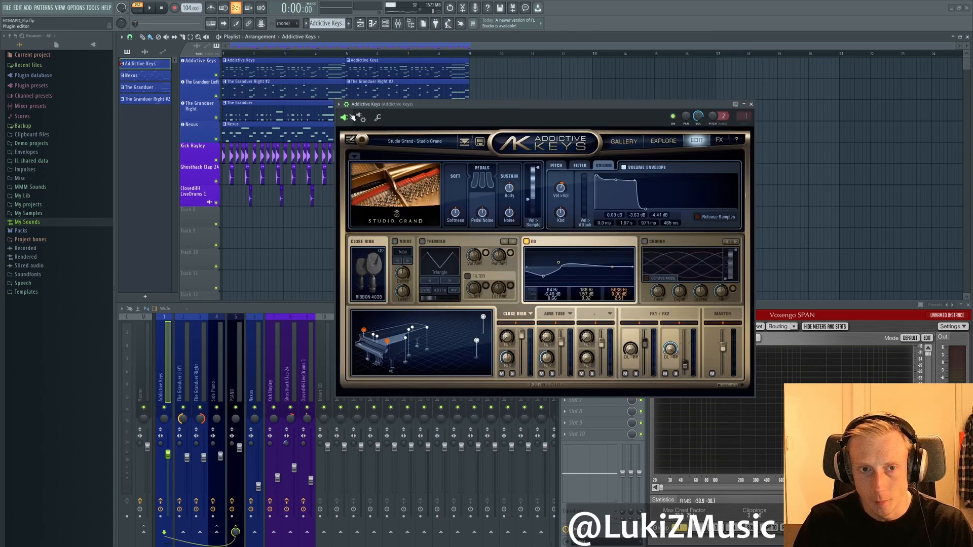
left_click_drag(484, 105, 474, 81)
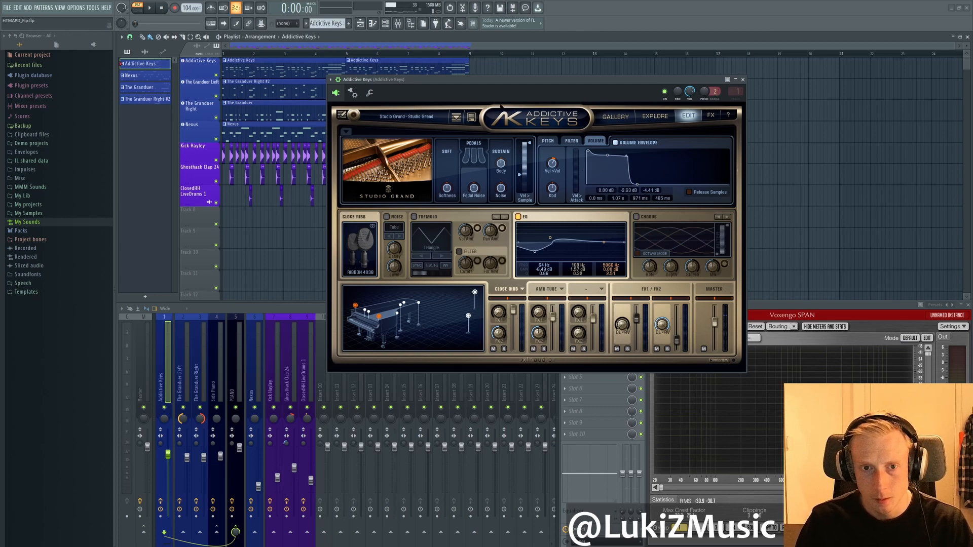
key("space")
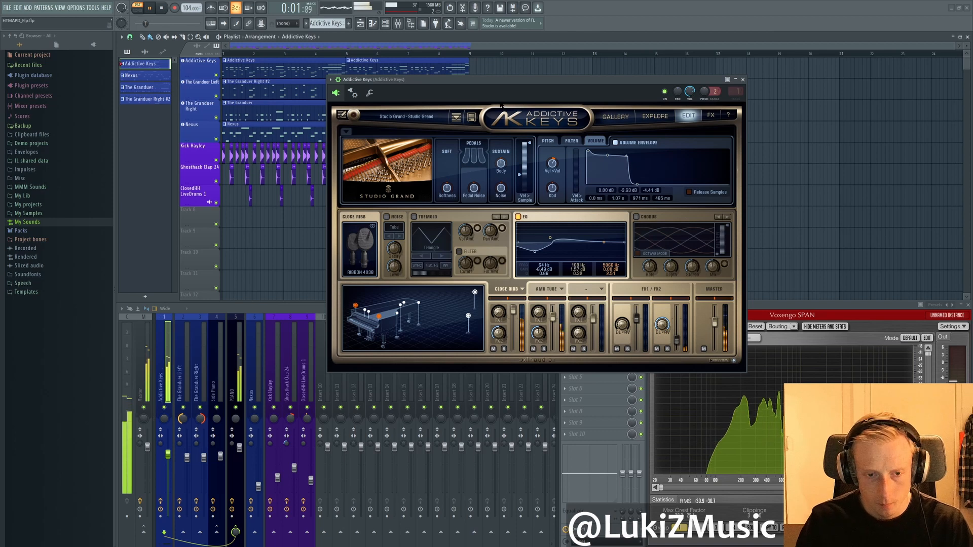
key("space")
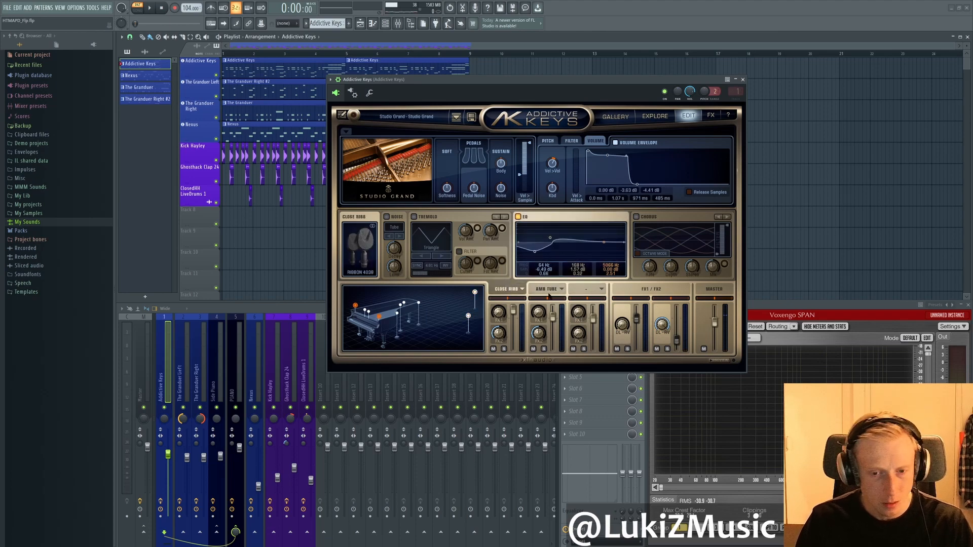
left_click(714, 289)
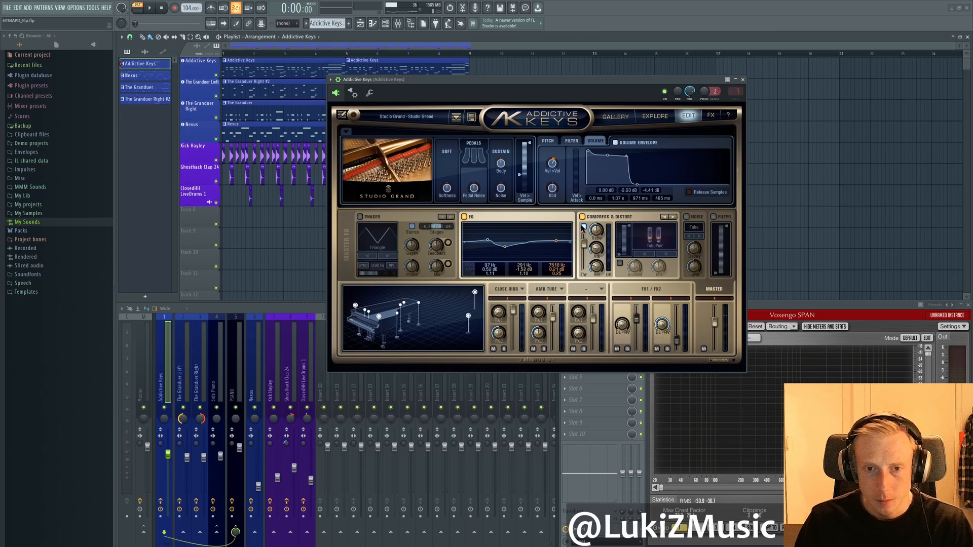
left_click(743, 80)
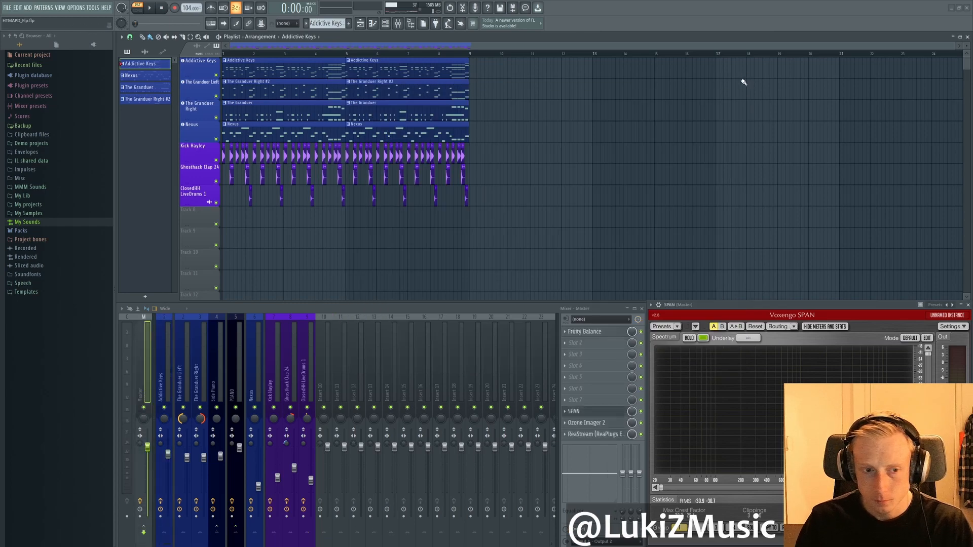
Open the Initial EQ patcher on the Addictive Keys mixer track and arrange its window to show the whole effect chain.
left_click(165, 355)
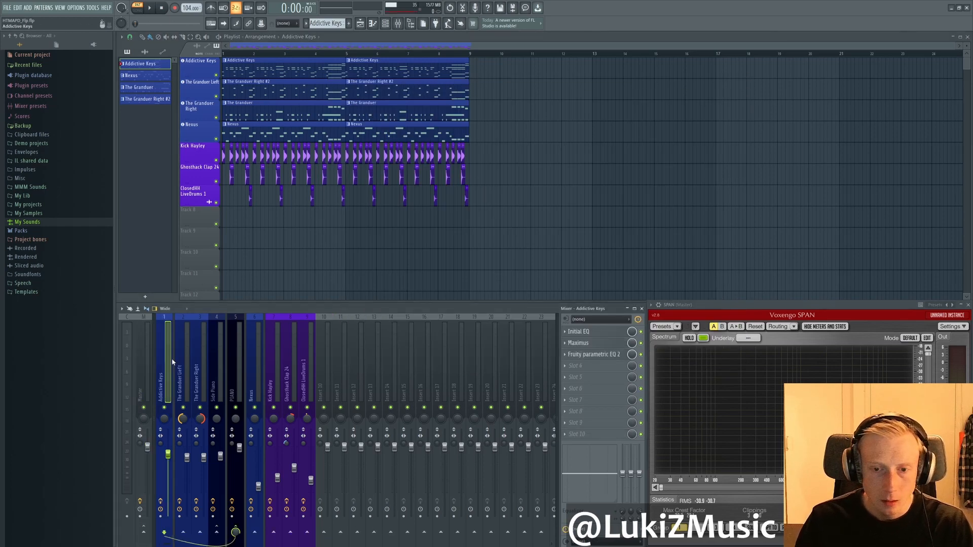
left_click(593, 332)
left_click_drag(572, 249, 954, 248)
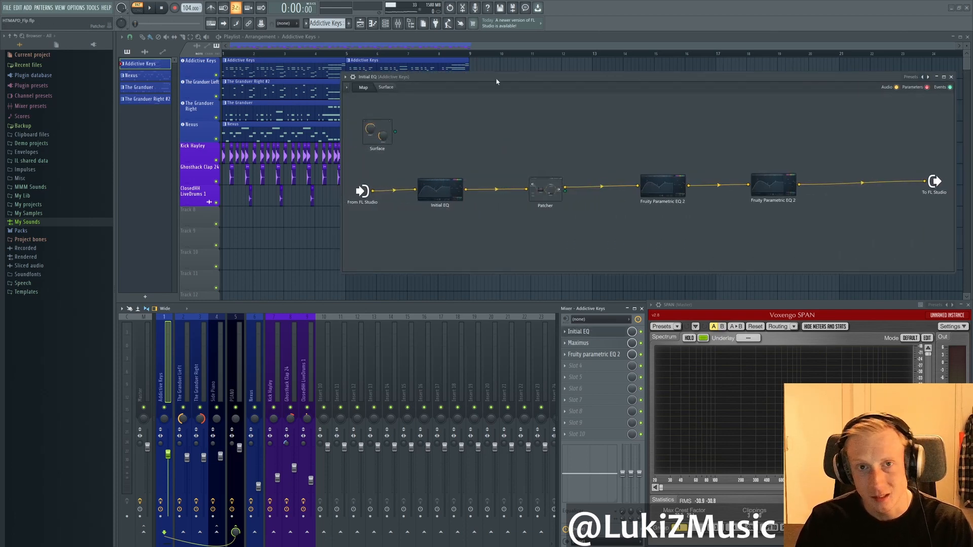
left_click_drag(497, 78, 396, 89)
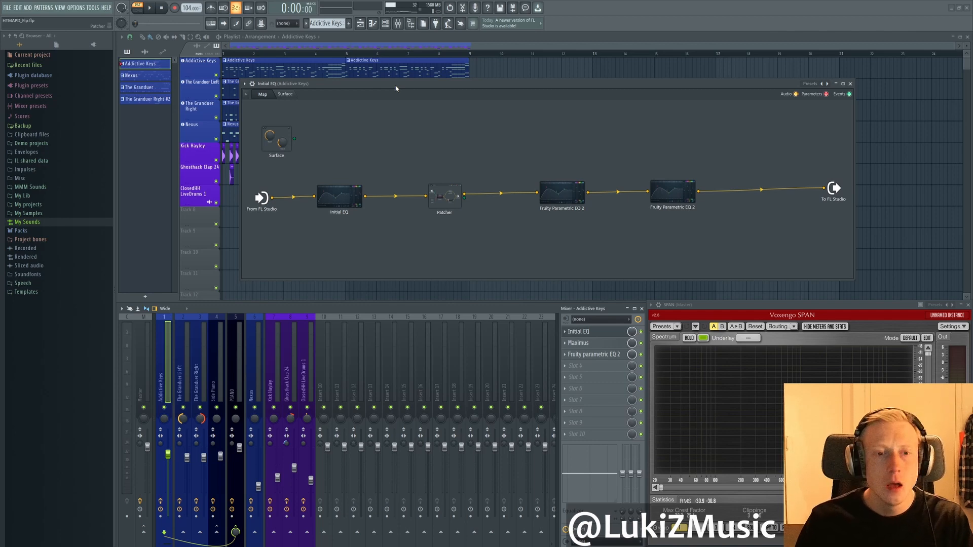
Inspect the Initial EQ module's low and high cuts and compare them with its spare state during playback.
left_click(352, 199)
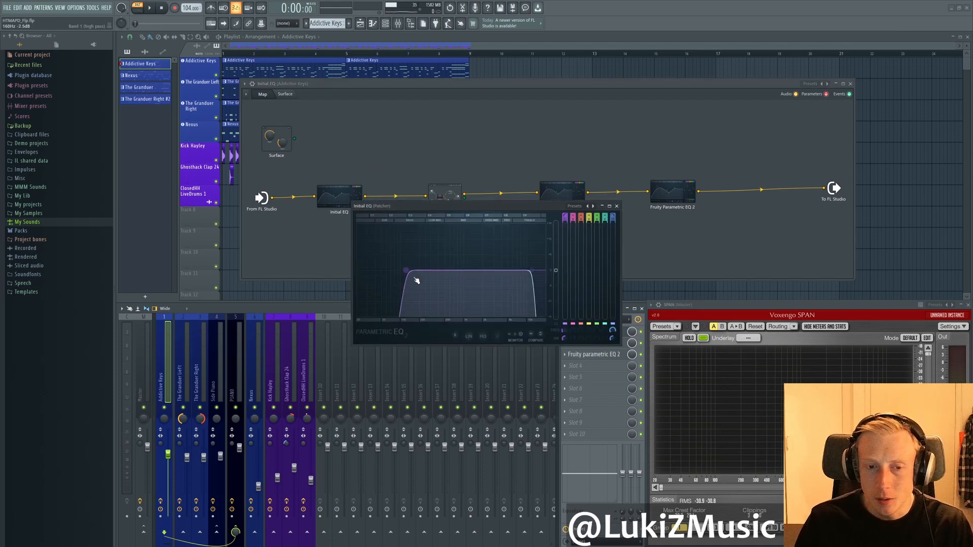
left_click_drag(410, 273, 412, 272)
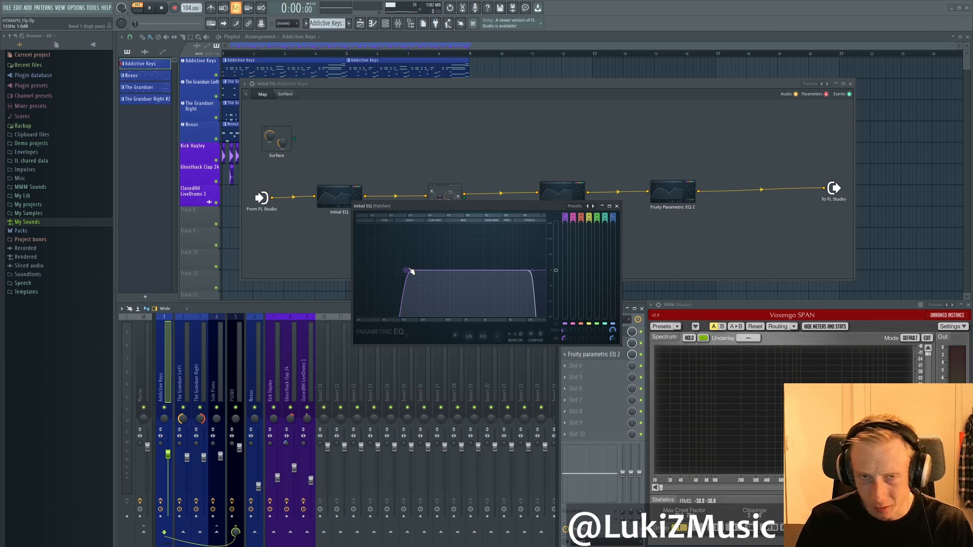
key("space")
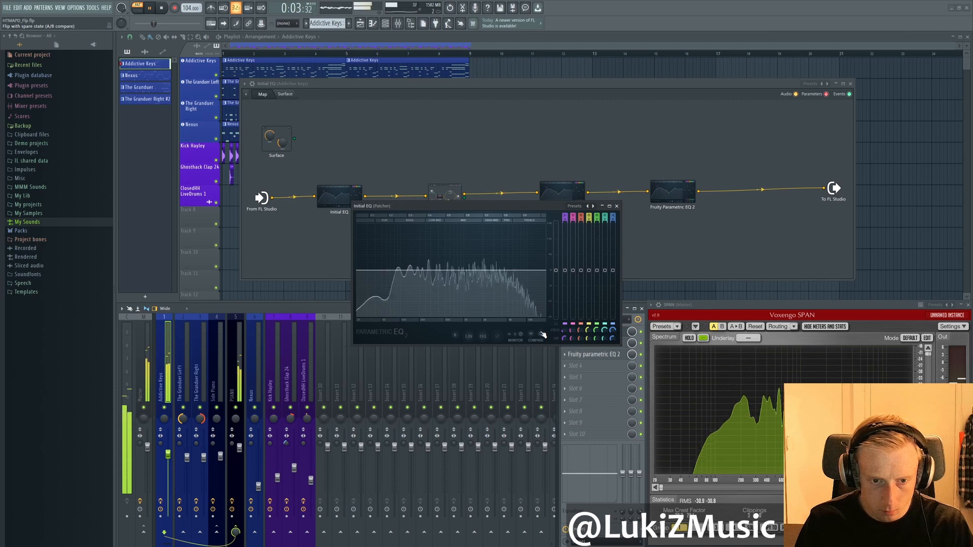
key("space")
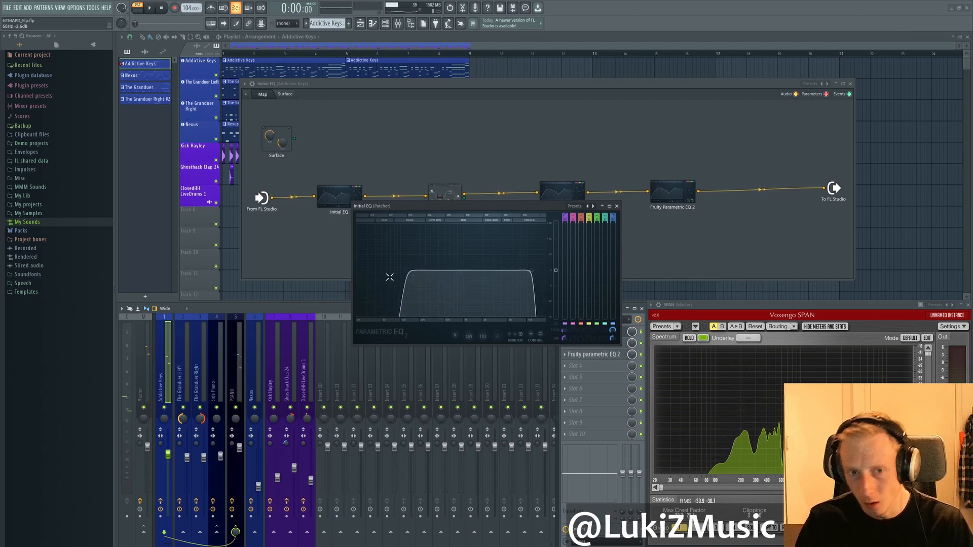
left_click(616, 207)
Inspect the SIDE and MID equalizers inside the nested Patcher module's mid/side split.
left_click(445, 206)
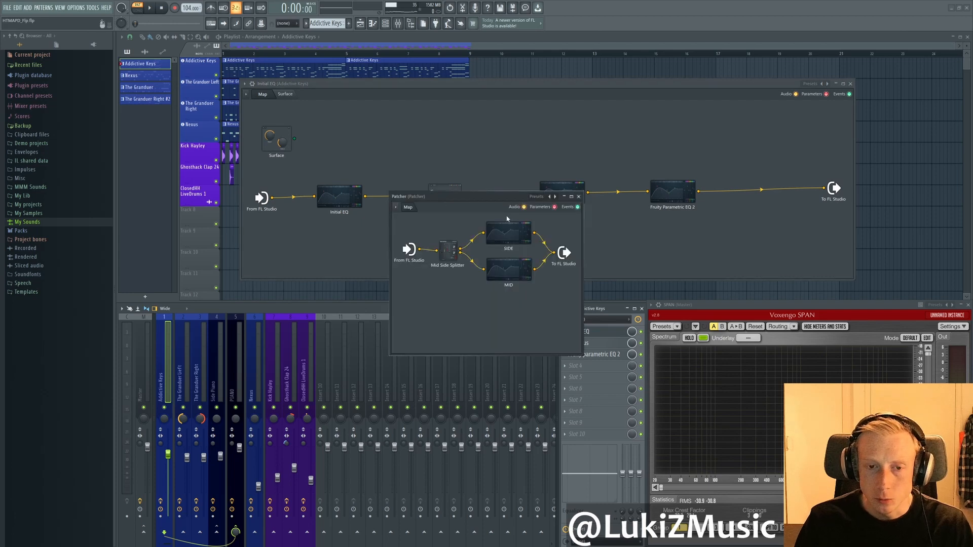
left_click(511, 236)
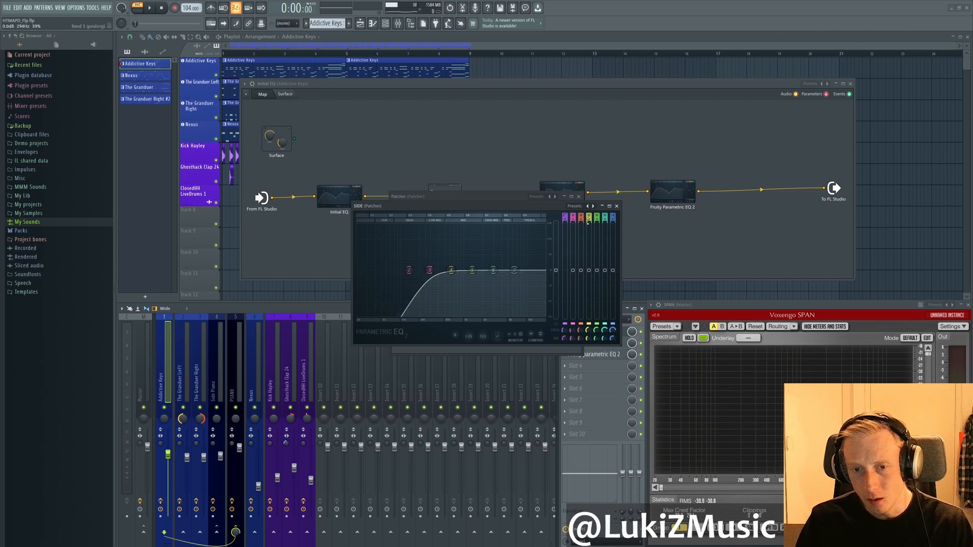
left_click(617, 206)
left_click(508, 269)
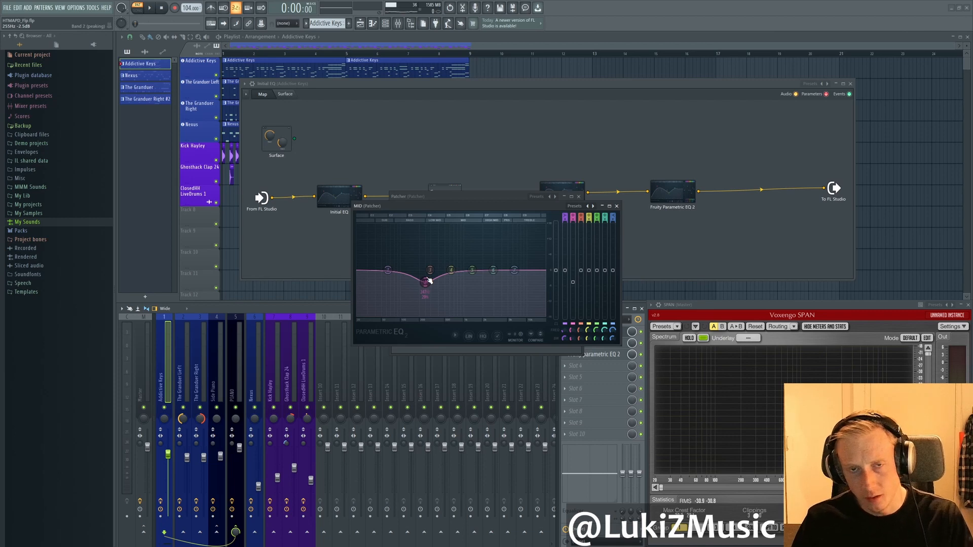
left_click(616, 206)
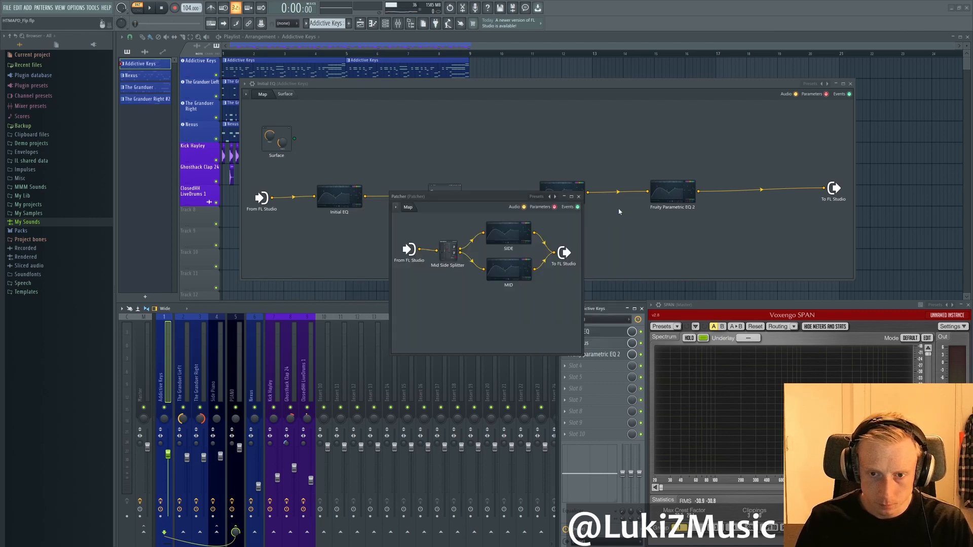
left_click(578, 197)
Inspect the remaining two Fruity Parametric EQ 2 modules in the Initial EQ patcher and close the patcher windows.
left_click(688, 192)
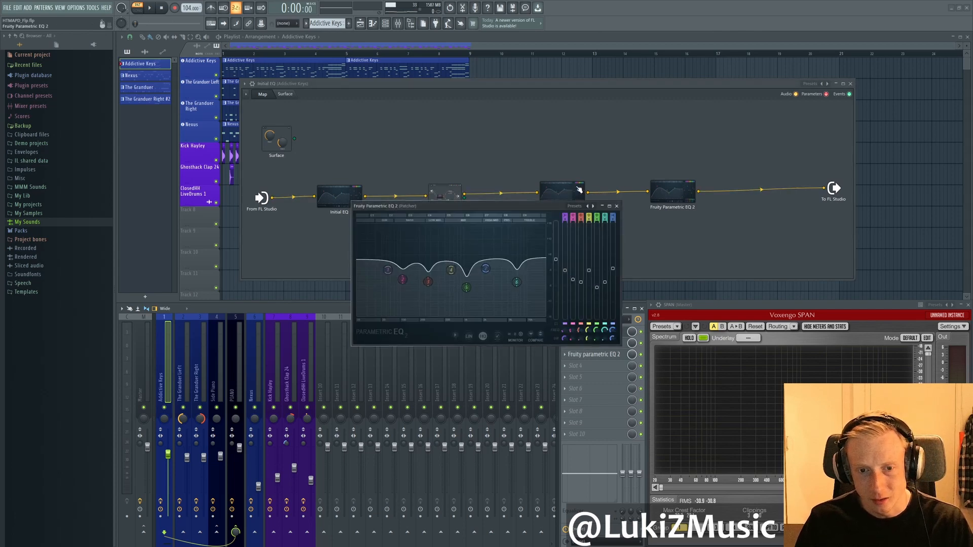
left_click(677, 189)
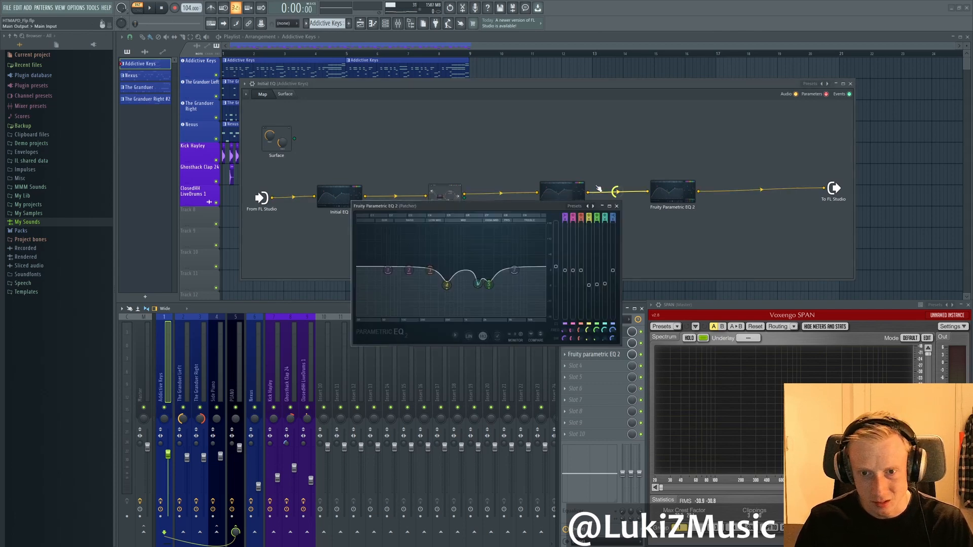
left_click(577, 187)
key("Escape")
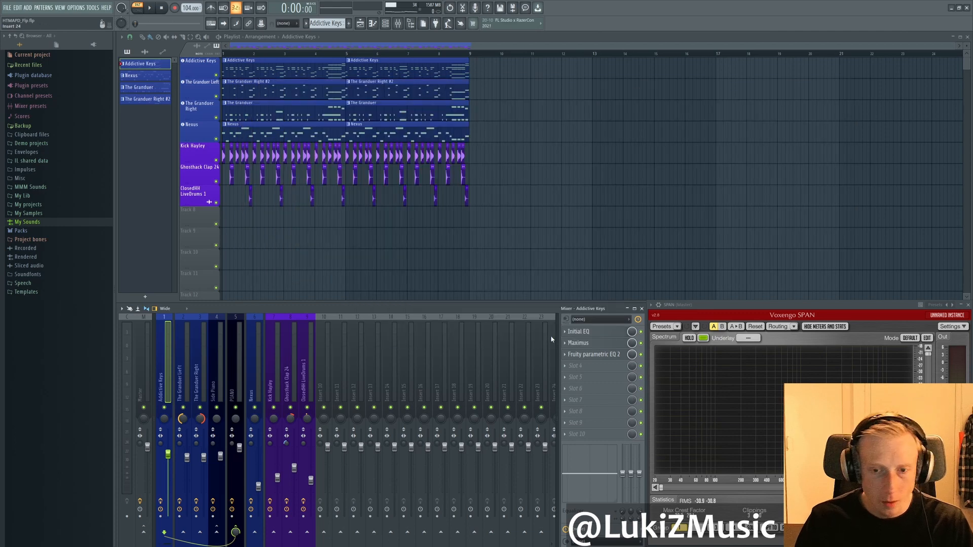
Inspect the stereo separation of the low, mid, high and master bands in the Addictive Keys track's Maximus.
left_click(578, 343)
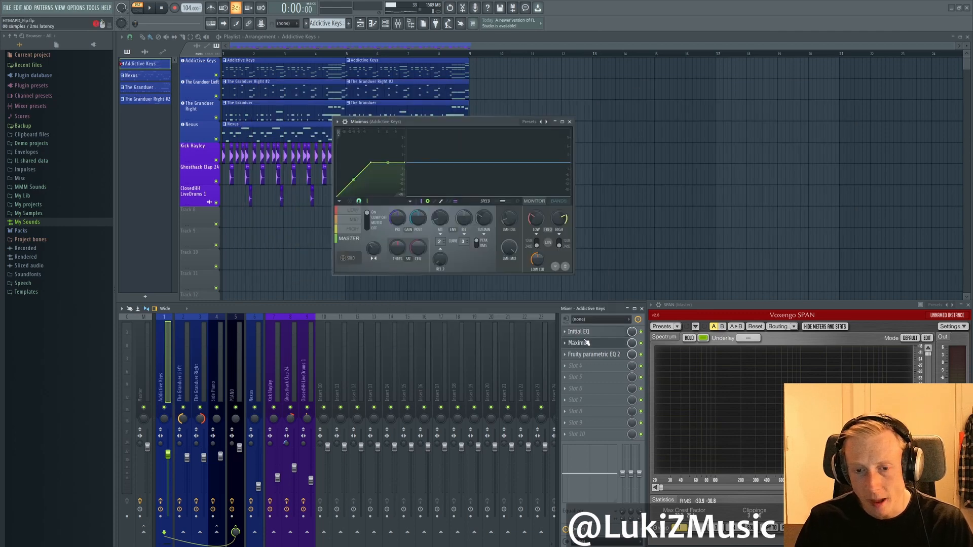
left_click(357, 212)
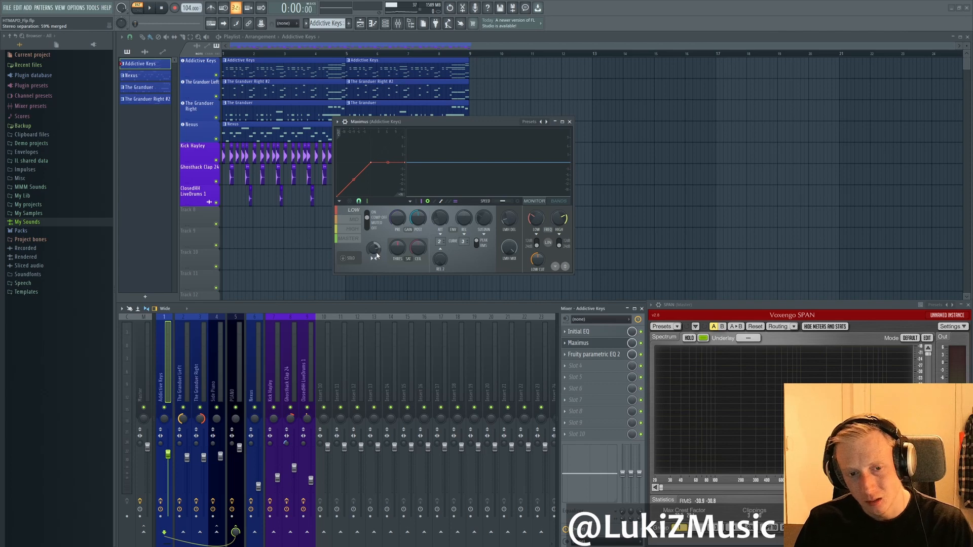
left_click(354, 219)
left_click(354, 231)
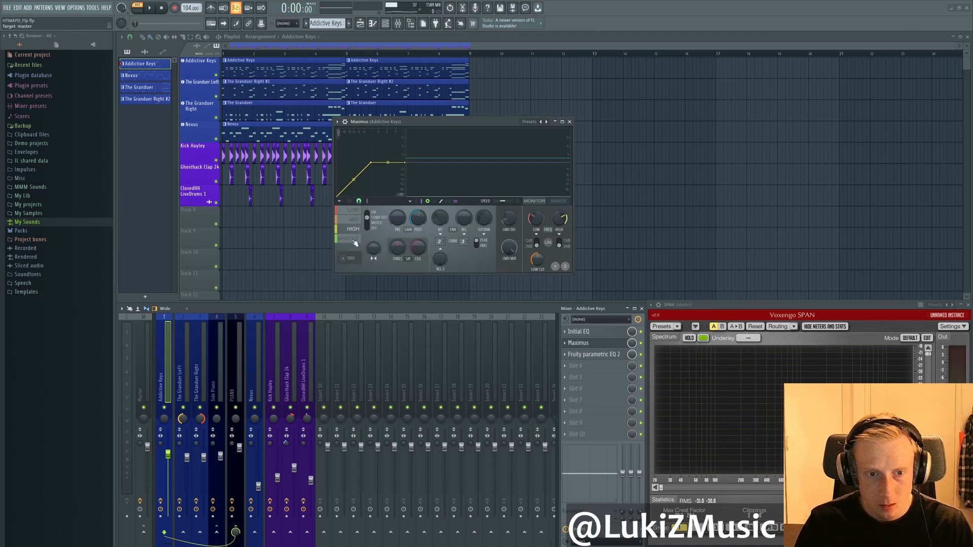
left_click_drag(368, 249, 376, 250)
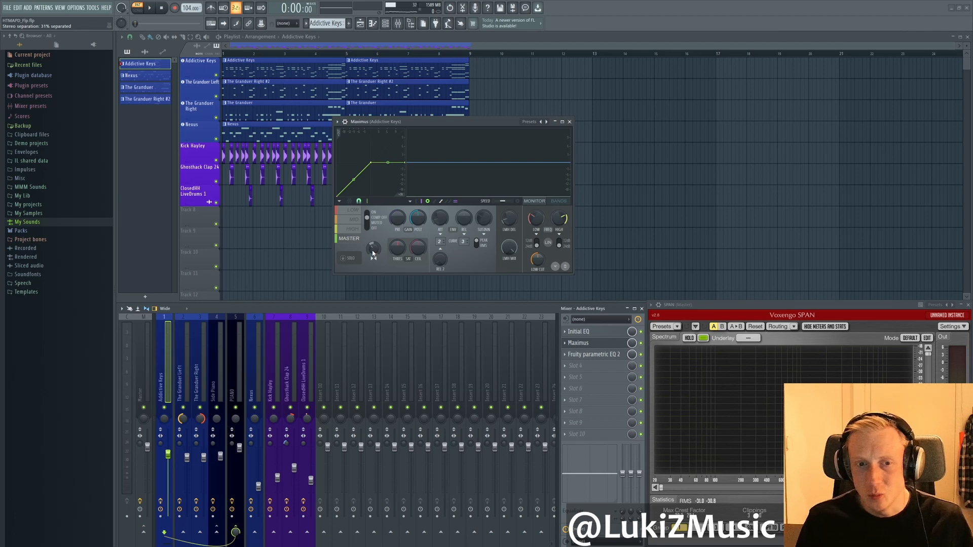
Inspect the Addictive Keys track's Fruity parametric EQ 2 in relation to Maximus, and audition the track.
left_click(144, 357)
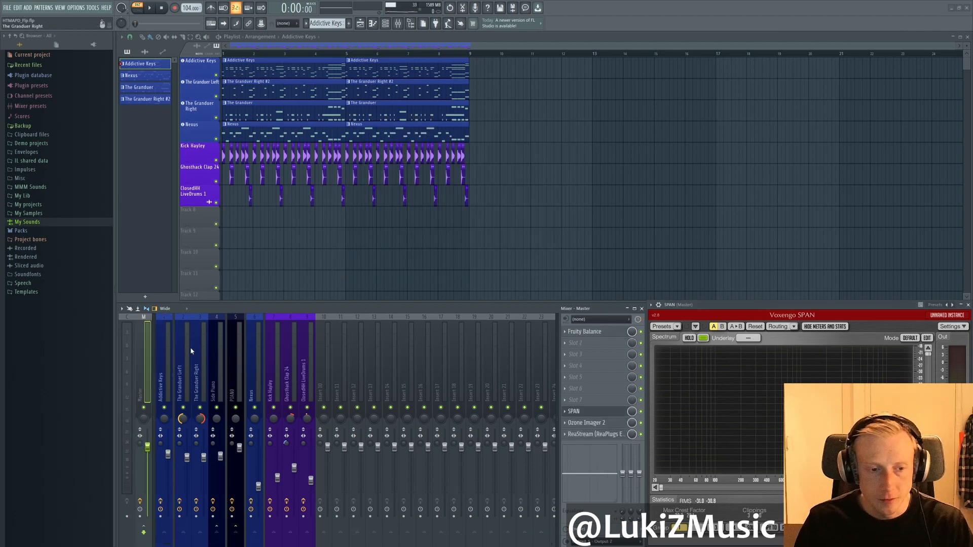
left_click(164, 373)
left_click(605, 358)
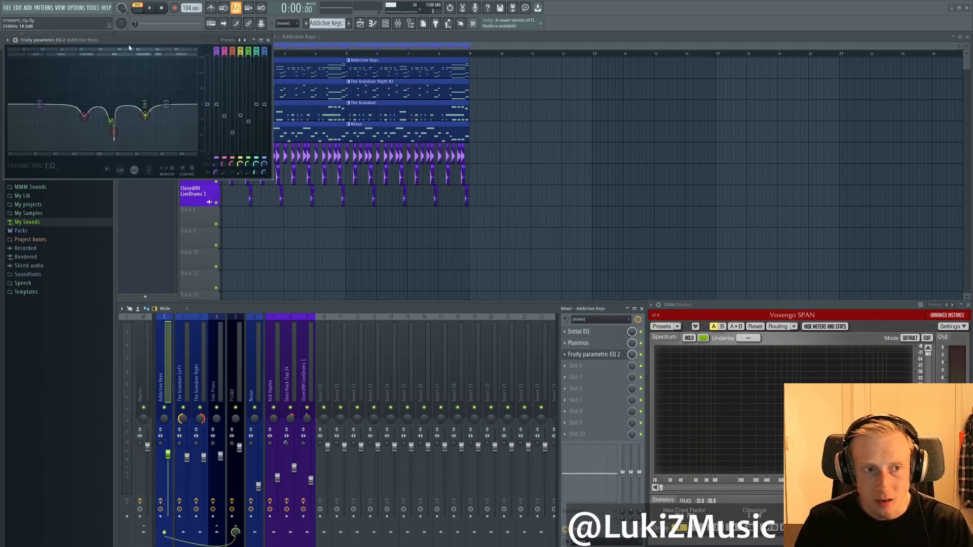
left_click_drag(125, 40, 441, 85)
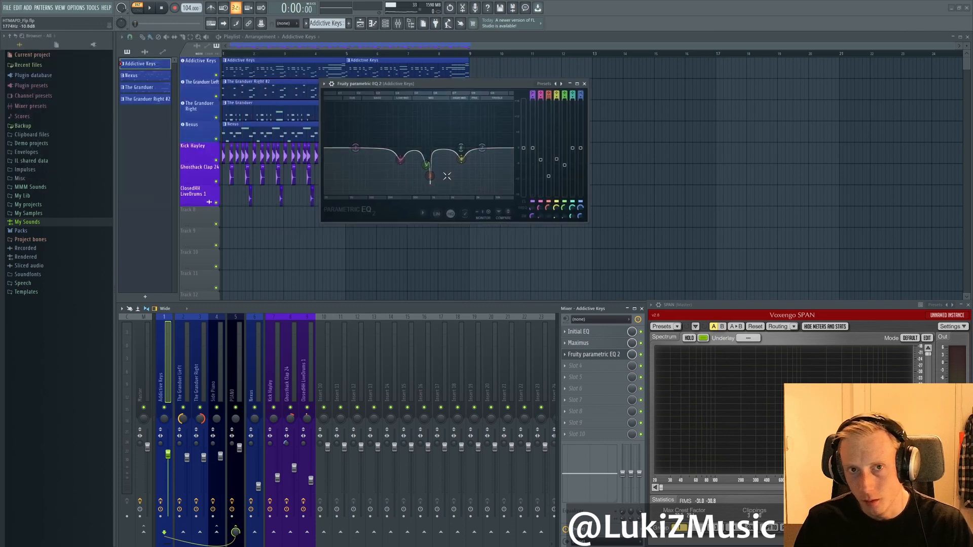
left_click(586, 344)
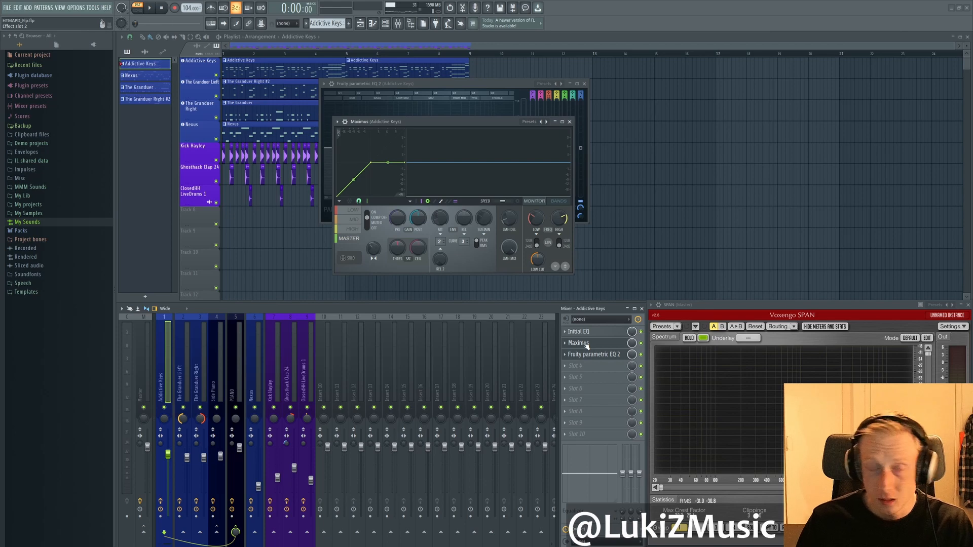
left_click(585, 343)
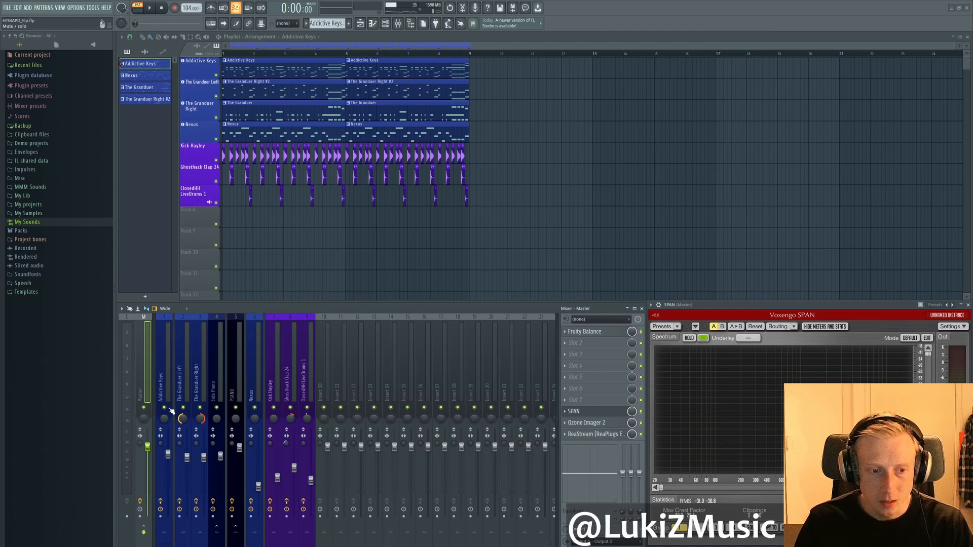
left_click(171, 387)
key("space")
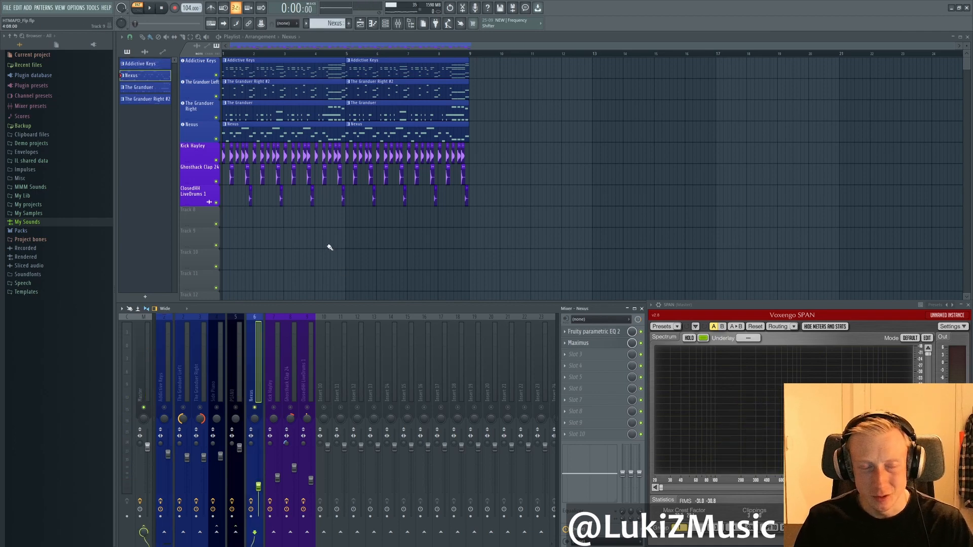
Review the Nexus pattern's notes in the piano roll while auditioning it.
key("F7")
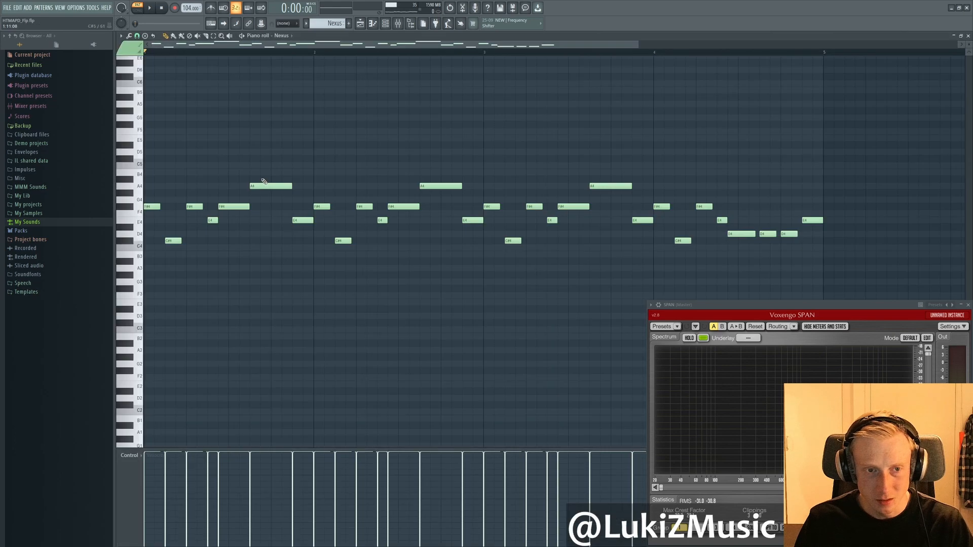
key("space")
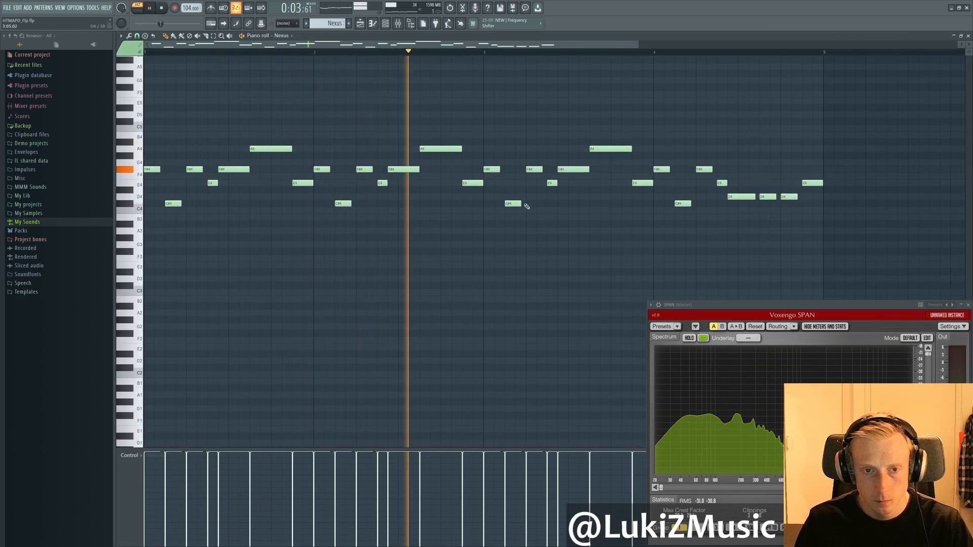
scroll(513, 257, "down", 1)
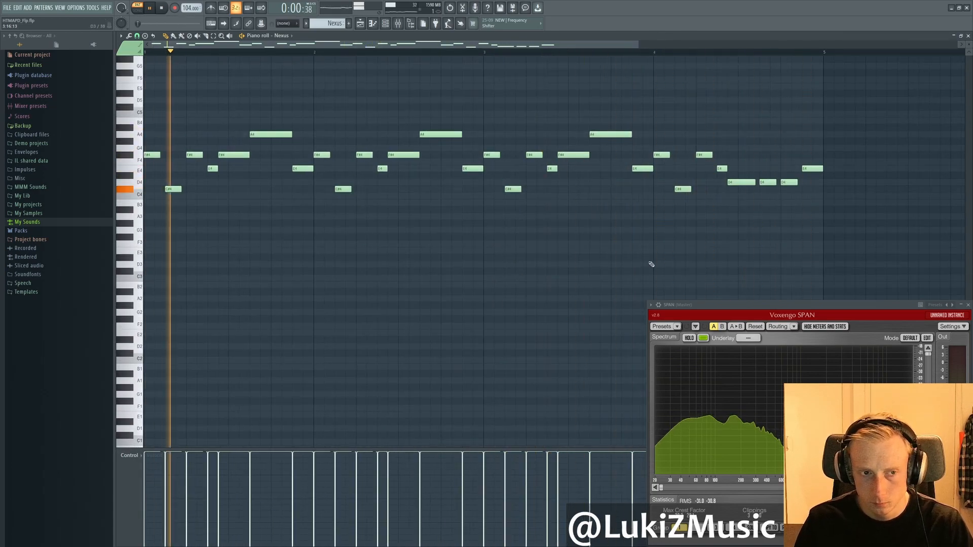
key("space")
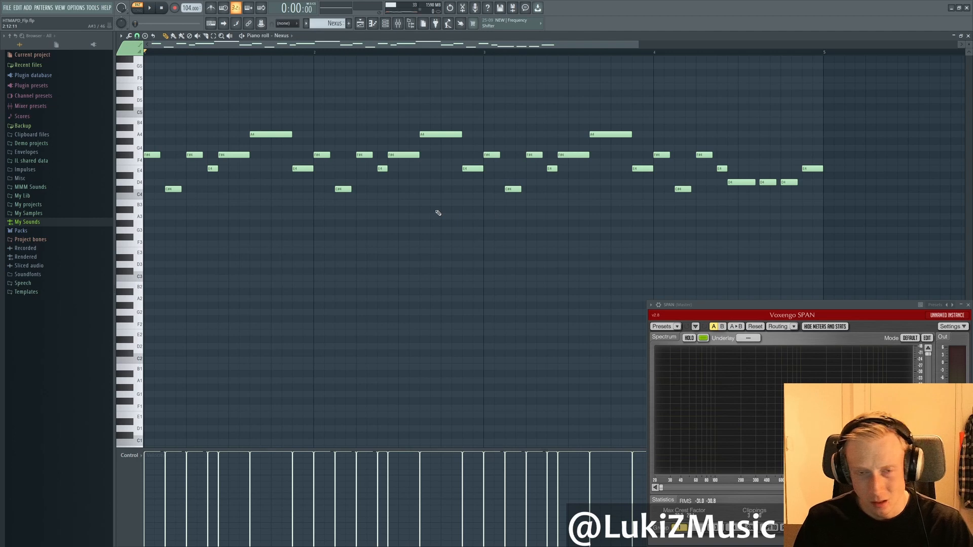
scroll(436, 214, "down", 1)
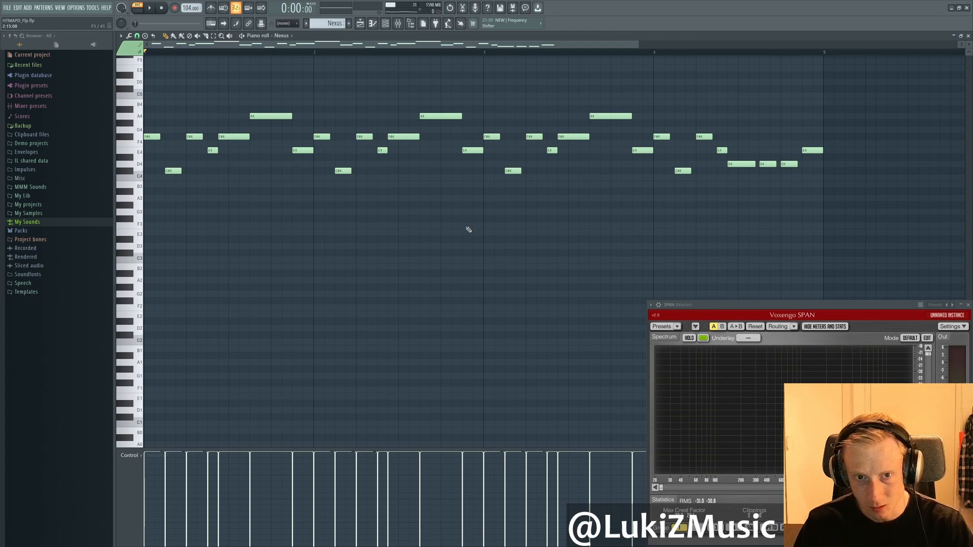
scroll(522, 264, "up", 2)
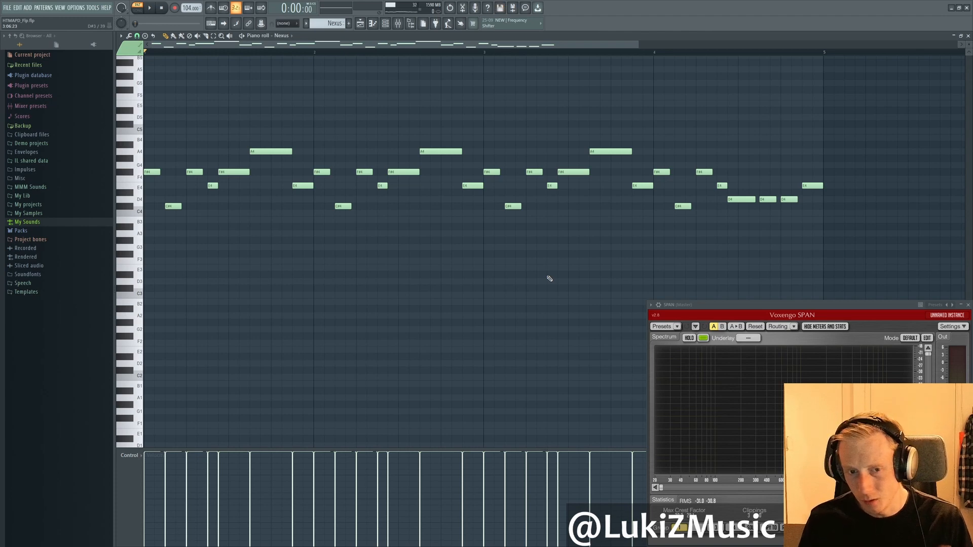
key("F7")
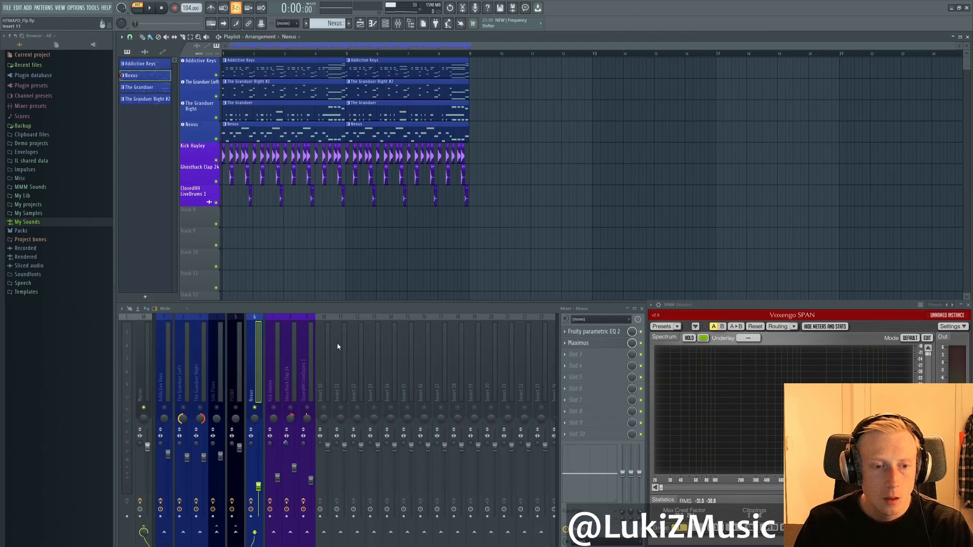
Check the Nexus instrument's loaded preset, and audition the arrangement in song mode with Nexus and Addictive Keys active.
left_click(183, 125)
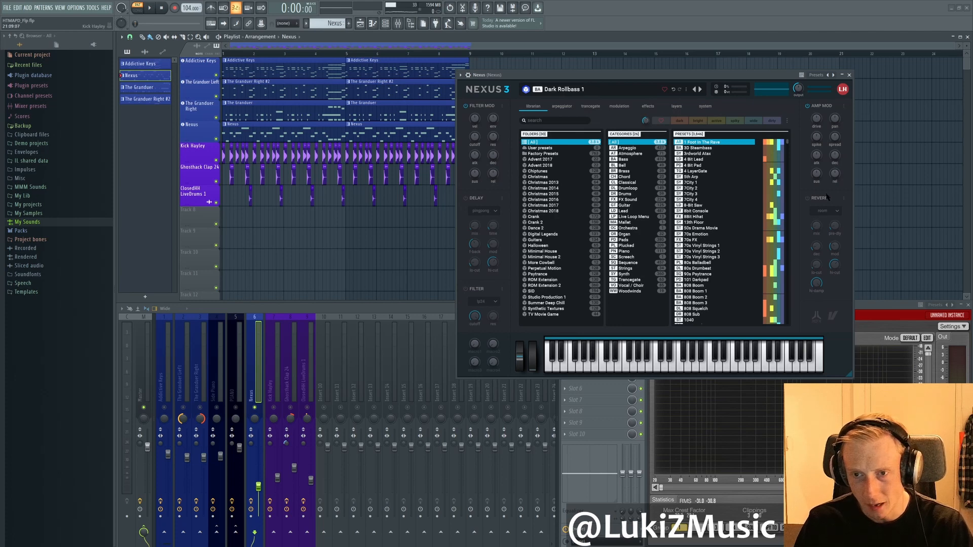
left_click(849, 75)
key("l")
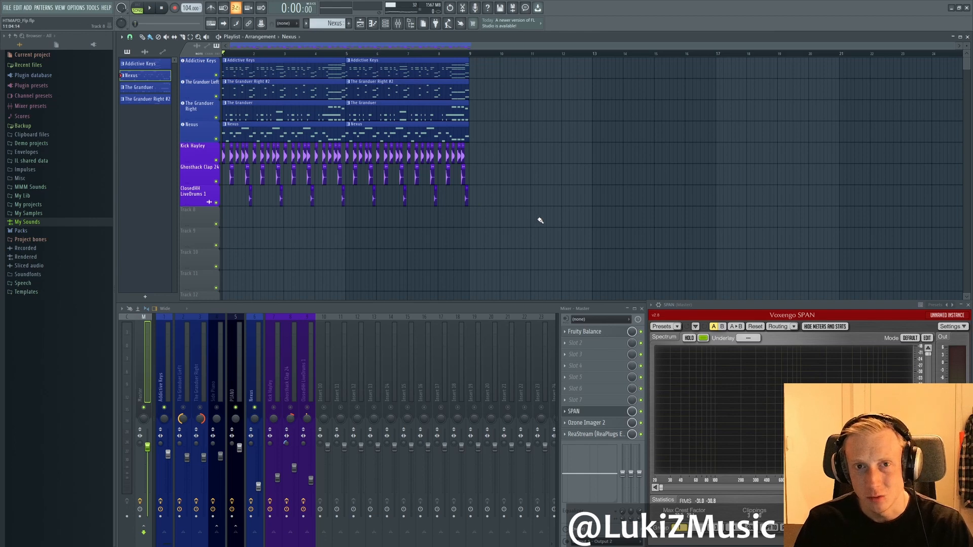
key("space")
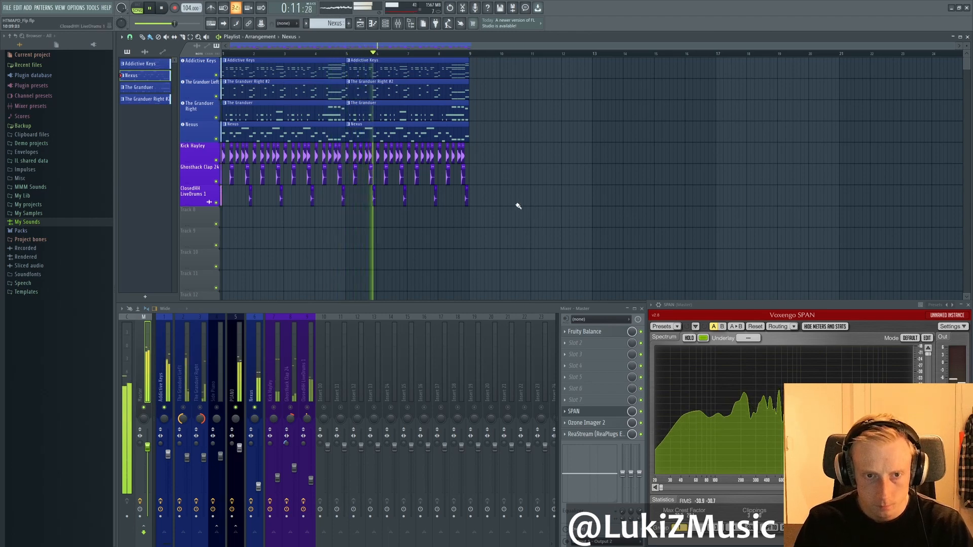
key("space")
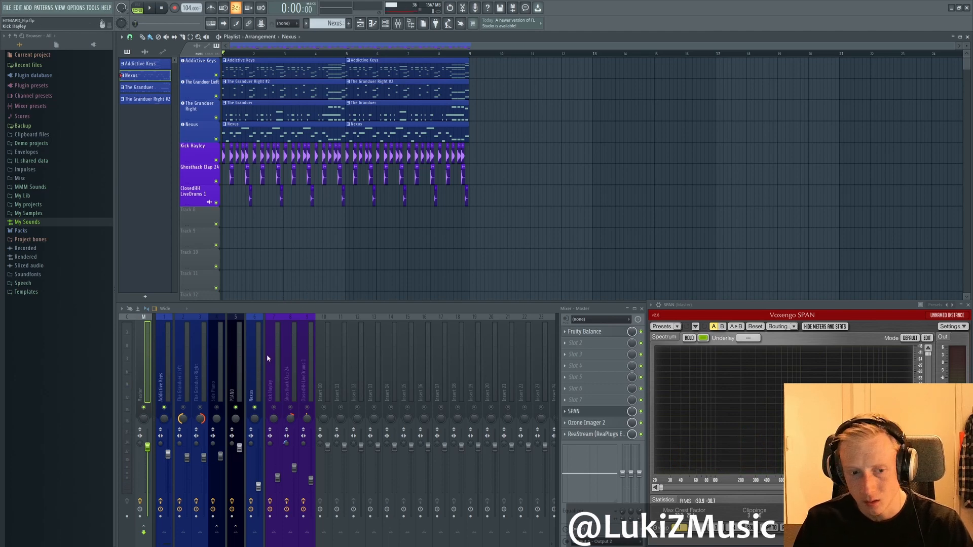
Inspect the Fruity parametric EQ 2 curve and the Maximus settings on the Nexus mixer track.
left_click(257, 368)
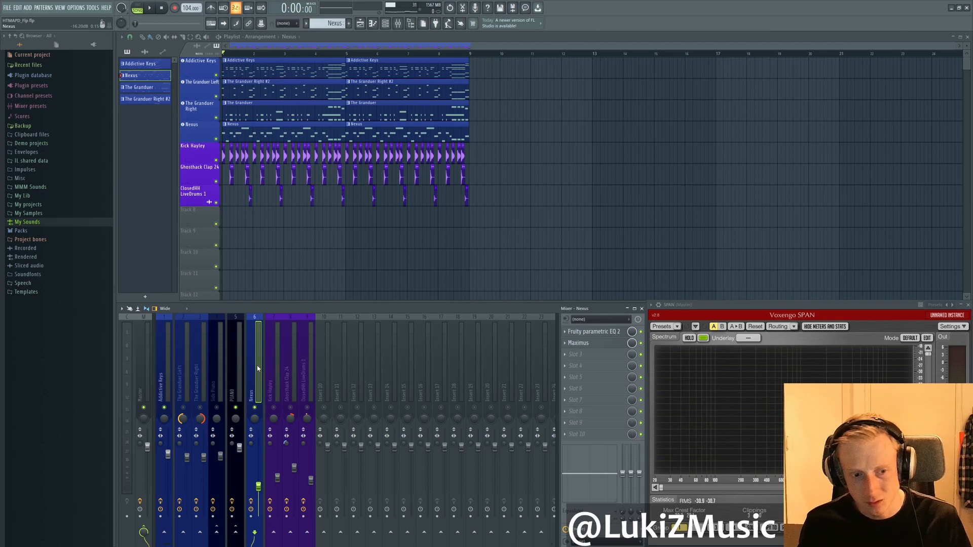
left_click(592, 331)
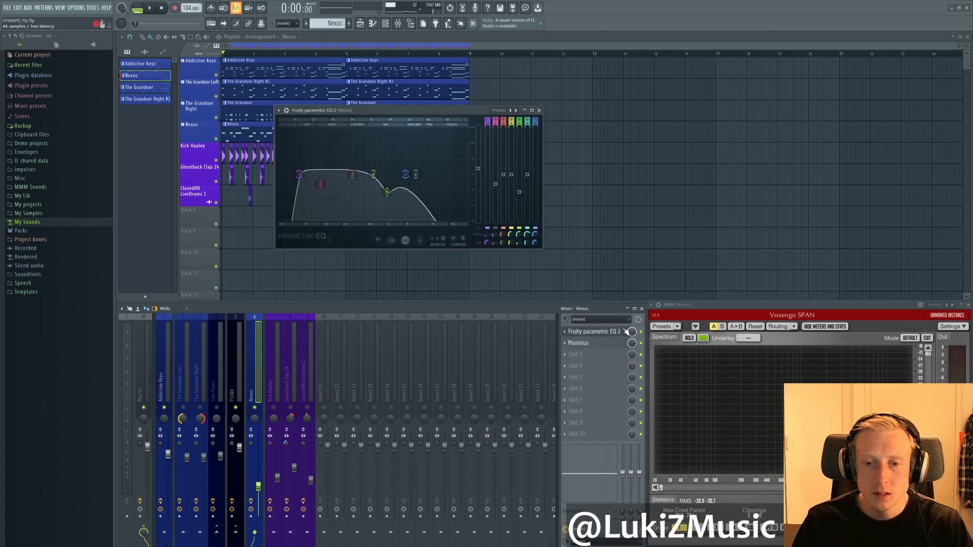
left_click(619, 343)
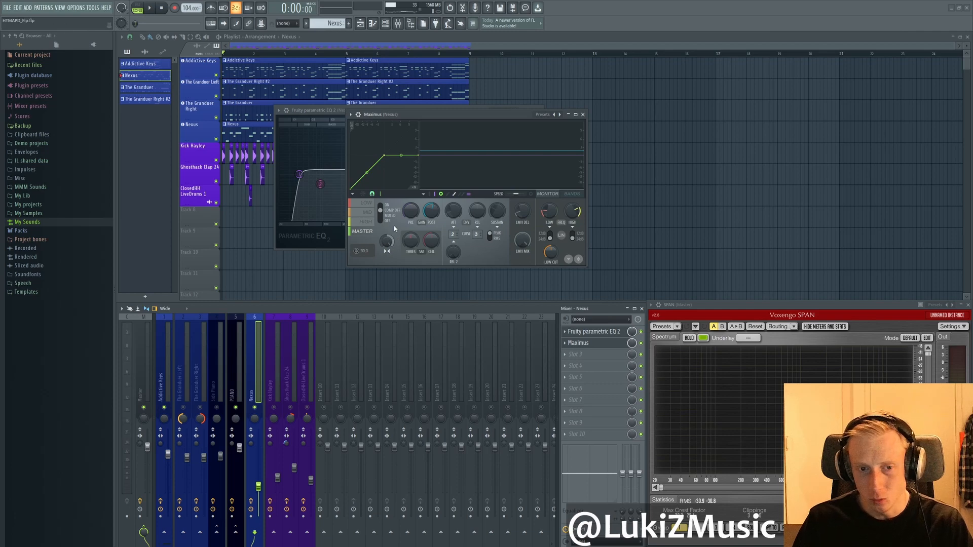
Select the Kick Hayley mixer track and audition the kick together with Addictive Keys and Nexus.
left_click(277, 400)
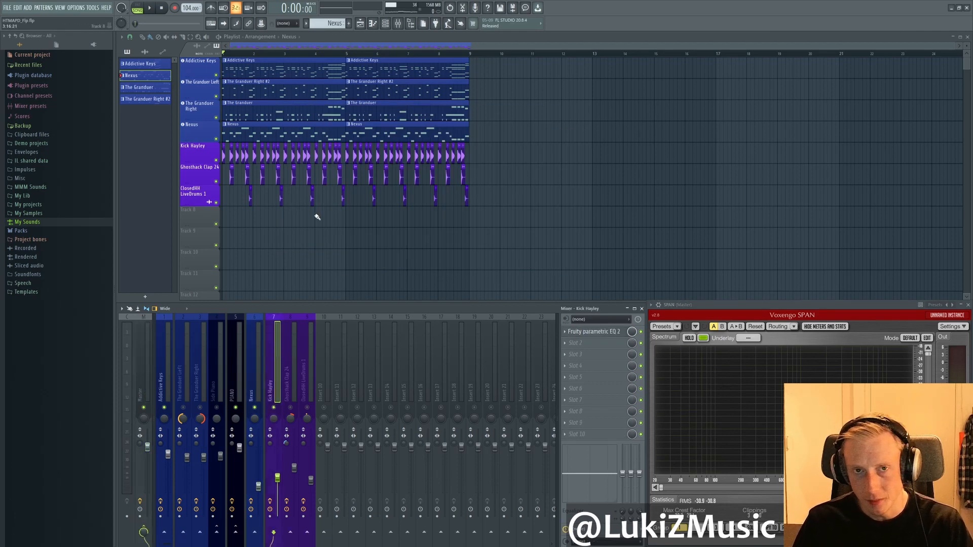
key("space")
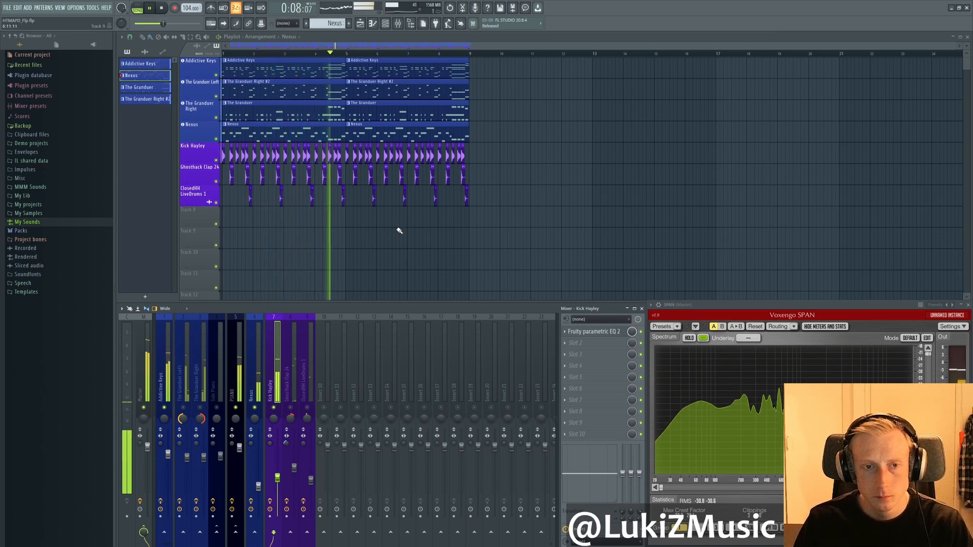
key("space")
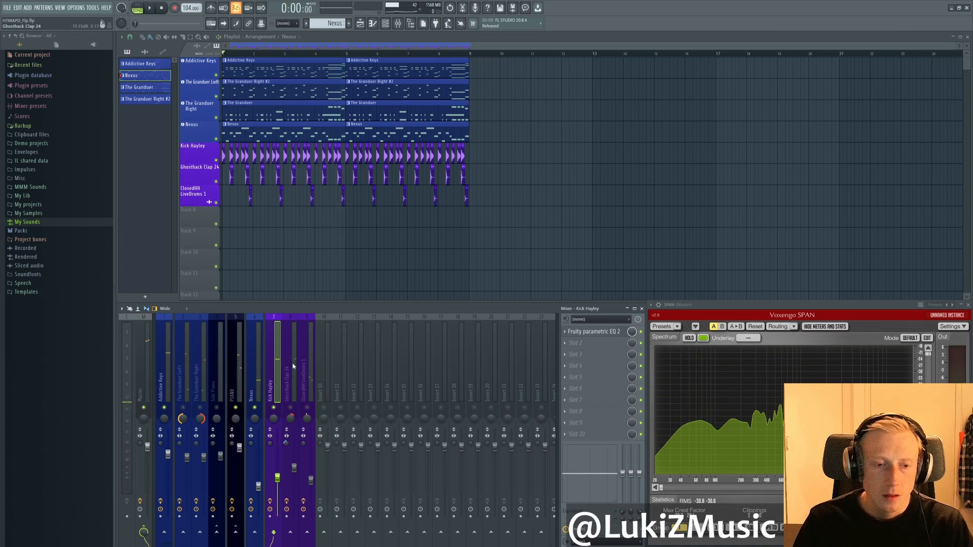
Inspect the Kick Hayley track's Fruity parametric EQ 2, solo the kick and audition it with the EQ's spare state.
left_click(598, 332)
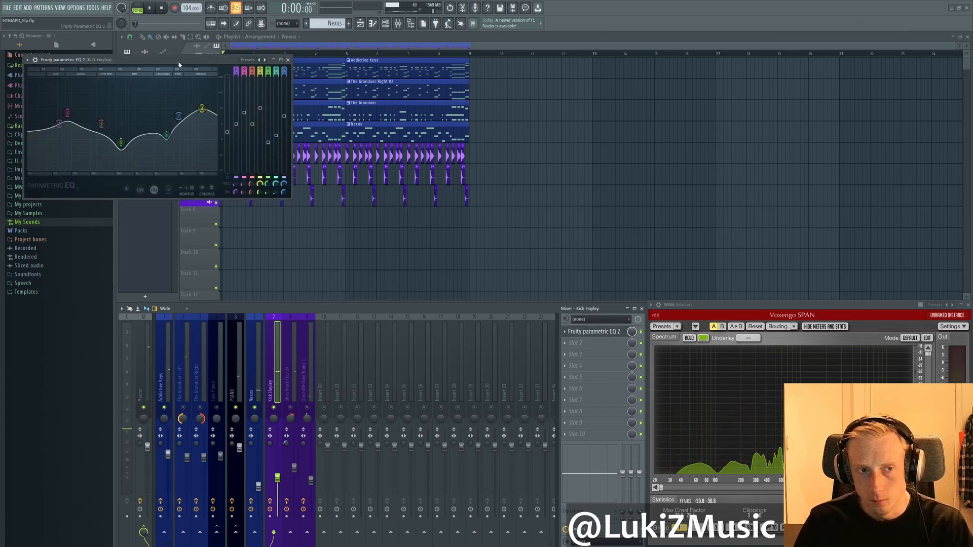
left_click_drag(152, 60, 517, 113)
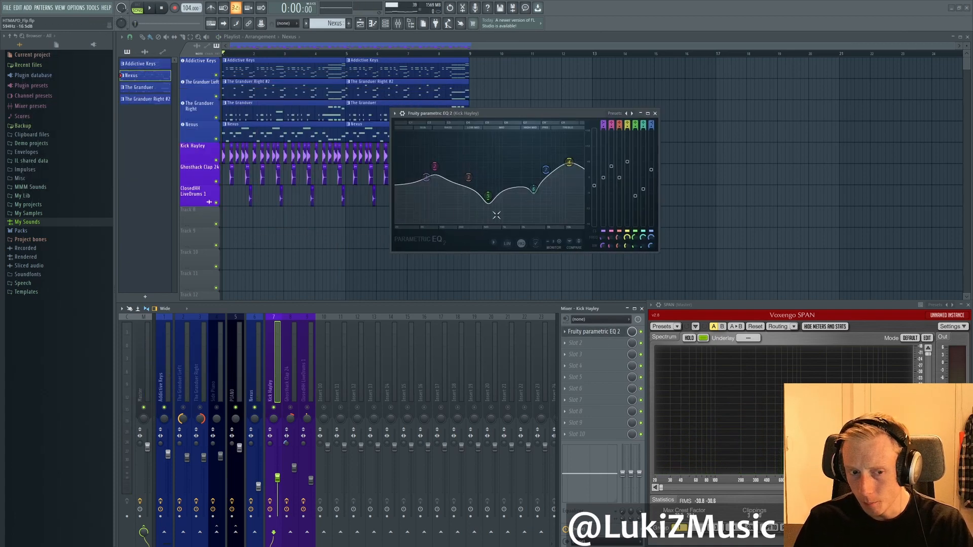
right_click(274, 407)
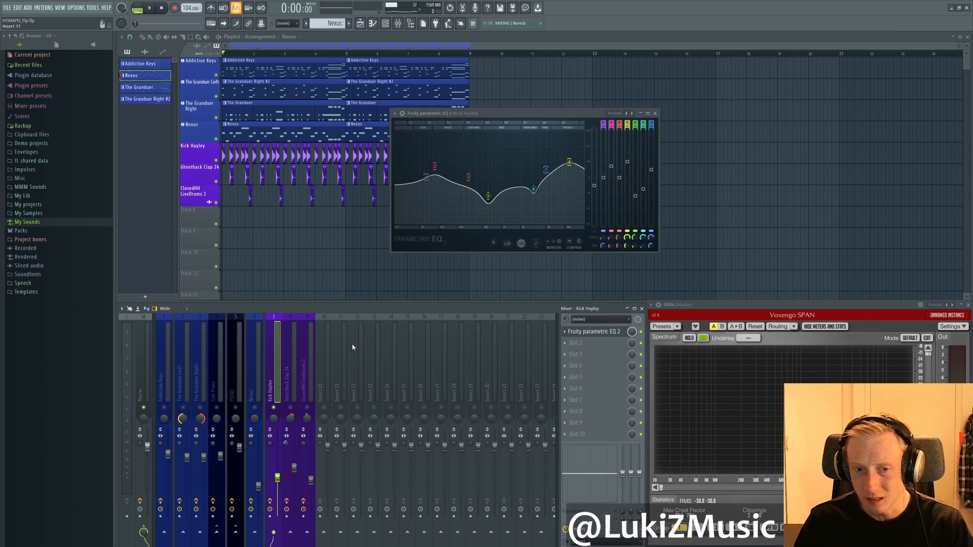
left_click(582, 242)
key("space")
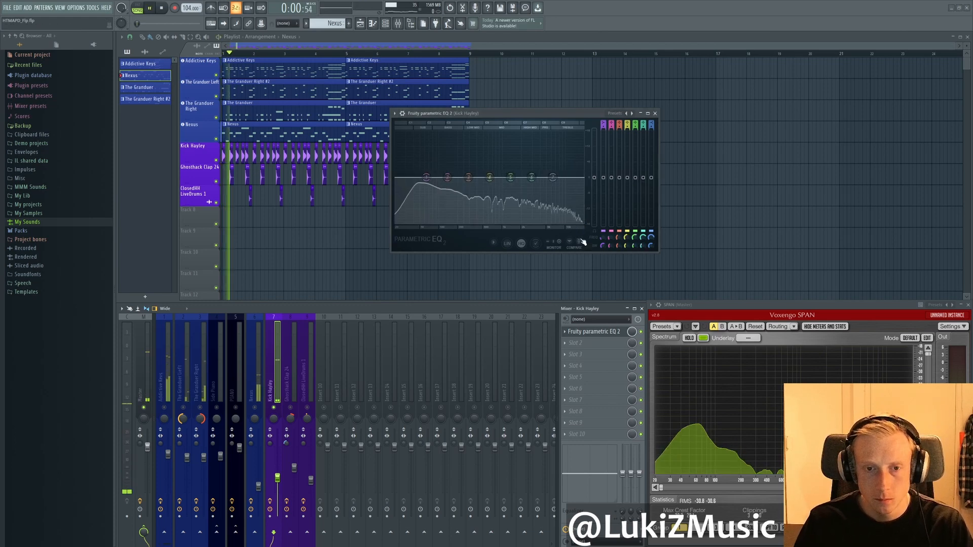
key("space")
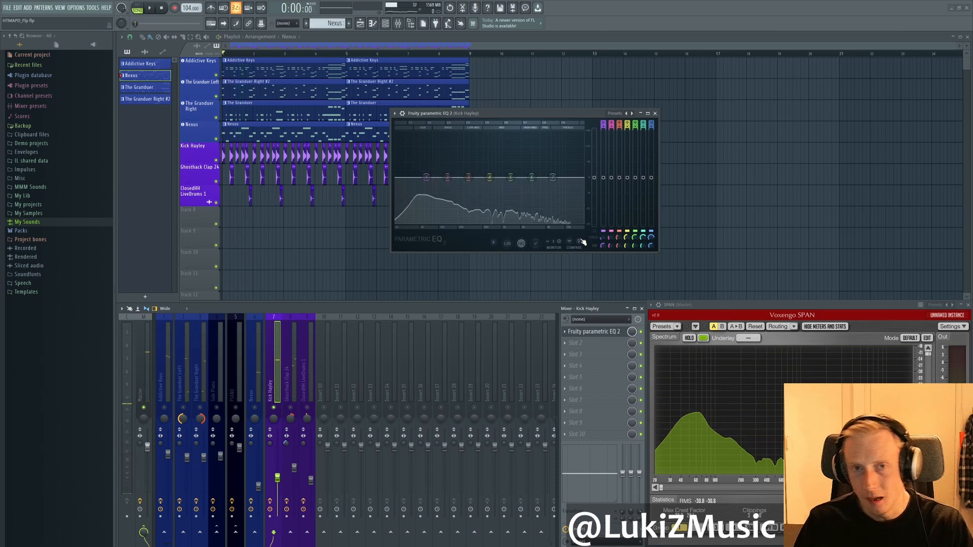
Audition the kick with its flat EQ, switch back to the shaped EQ state to compare, and close the EQ.
key("space")
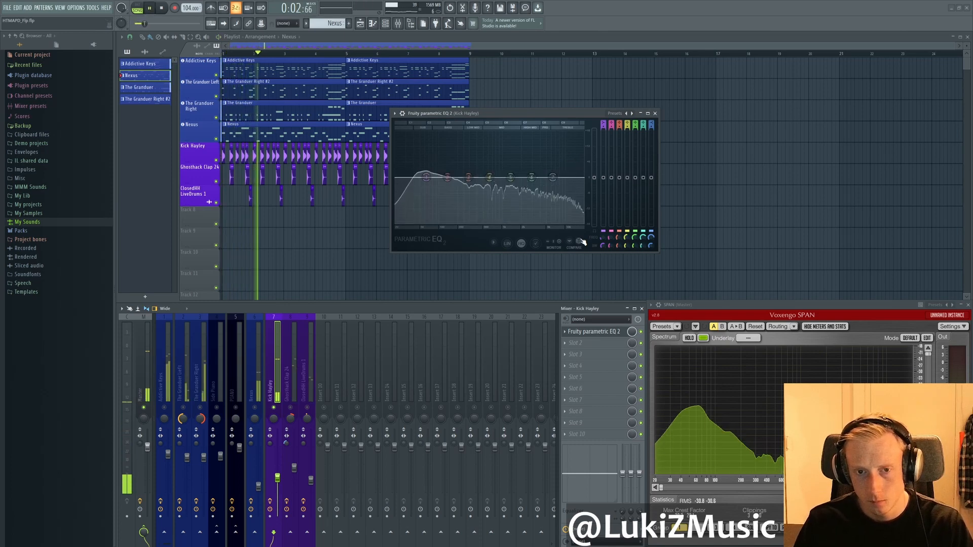
left_click(580, 242)
key("space")
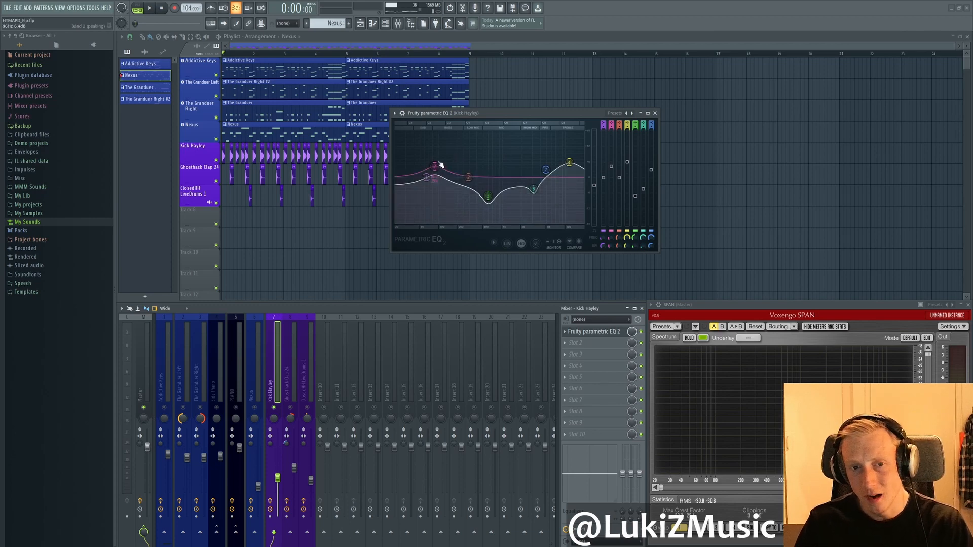
left_click(655, 113)
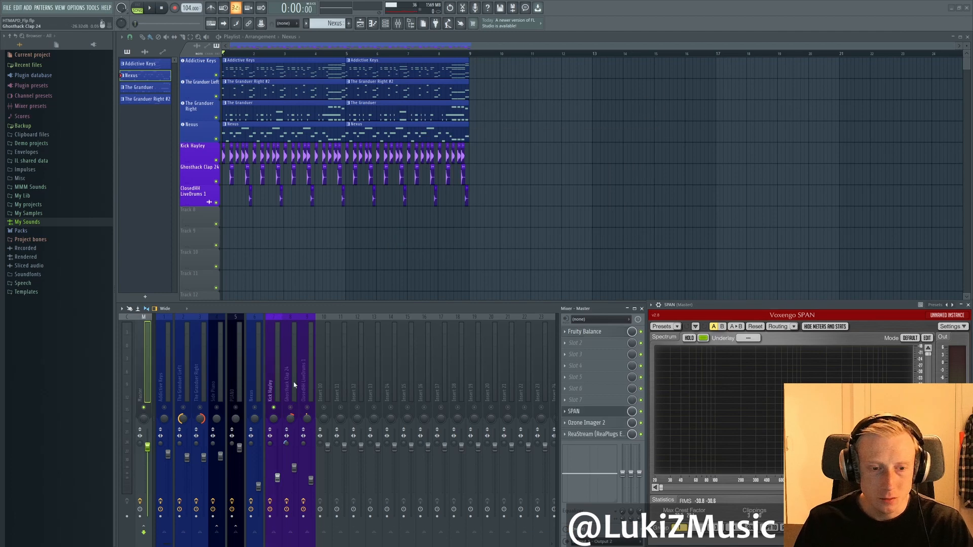
Check the Ghosthack Clap 24 and ClosedHH LiveDrums 1 mixer tracks, and audition the drums with Addictive Keys and Nexus.
left_click(290, 383)
left_click(306, 384)
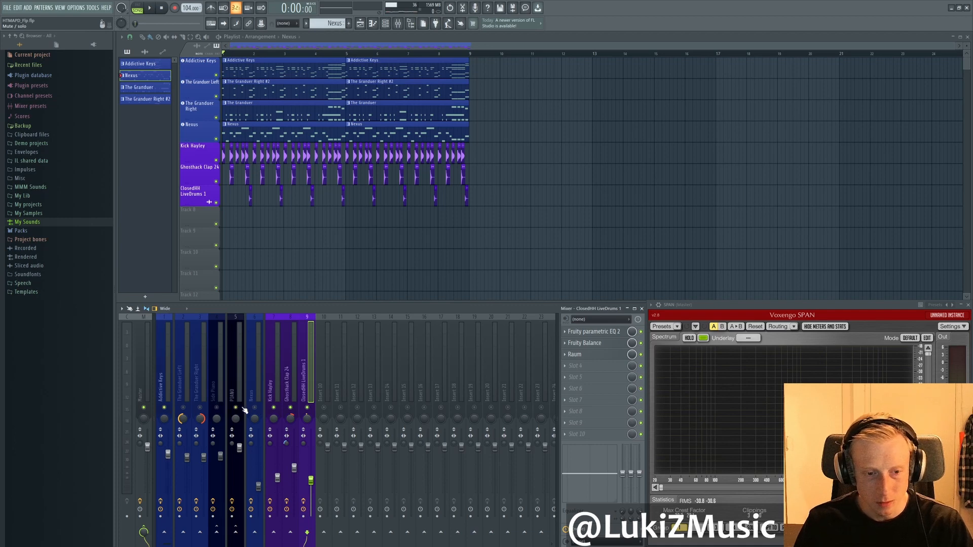
key("space")
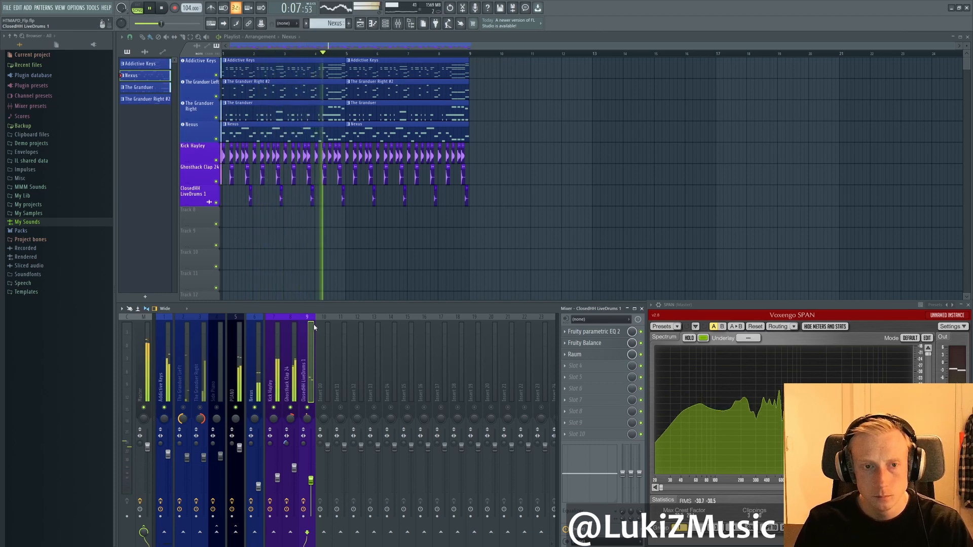
key("space")
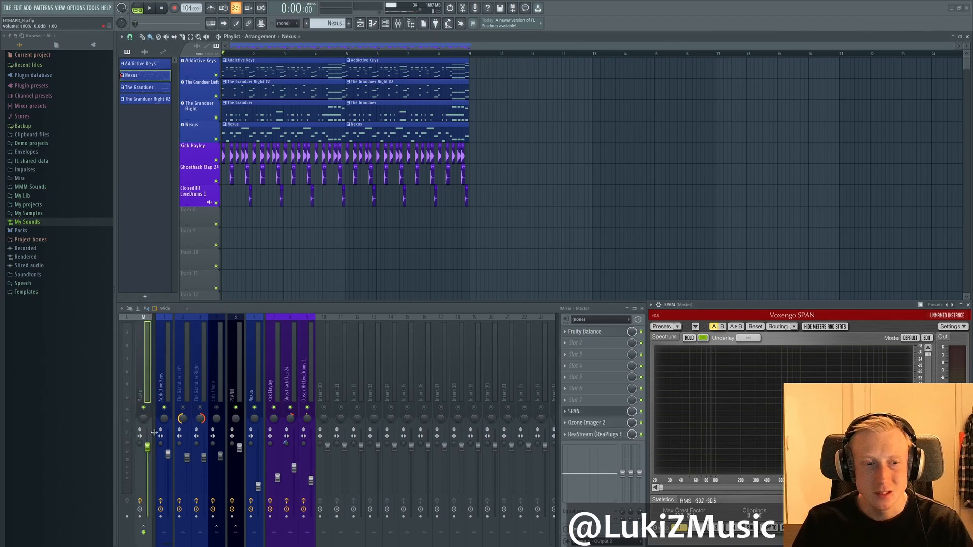
Solo The Granduer Left mixer track and check the Kontakt instruments loaded for The Granduer Left and Right.
right_click(185, 408)
left_click(204, 93)
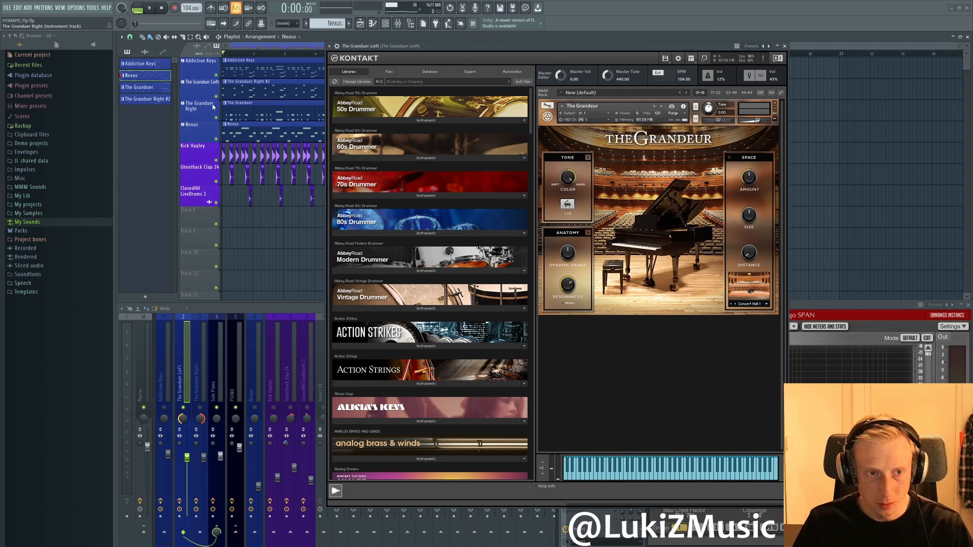
left_click(202, 109)
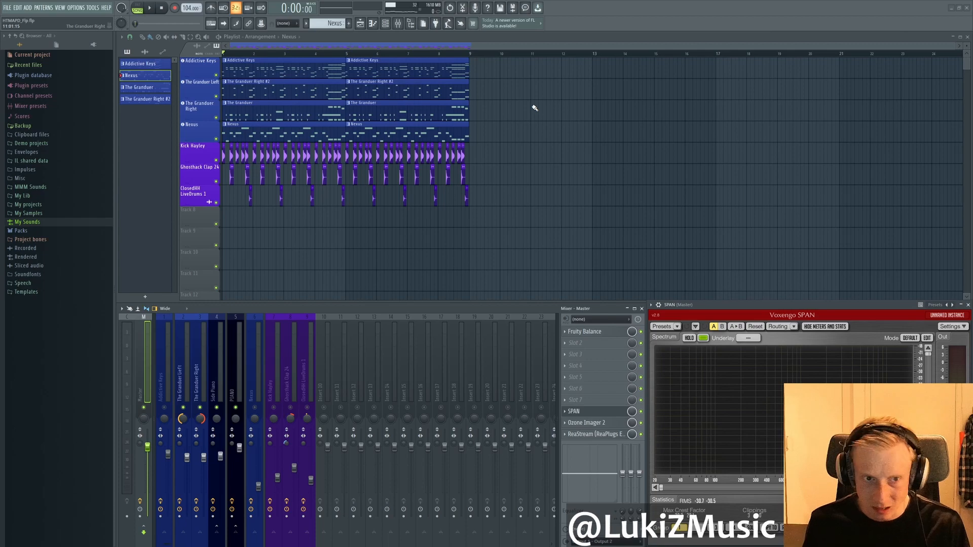
Open the Addictive Keys pattern's notes and mark its upper melody notes for review.
double_click(271, 72)
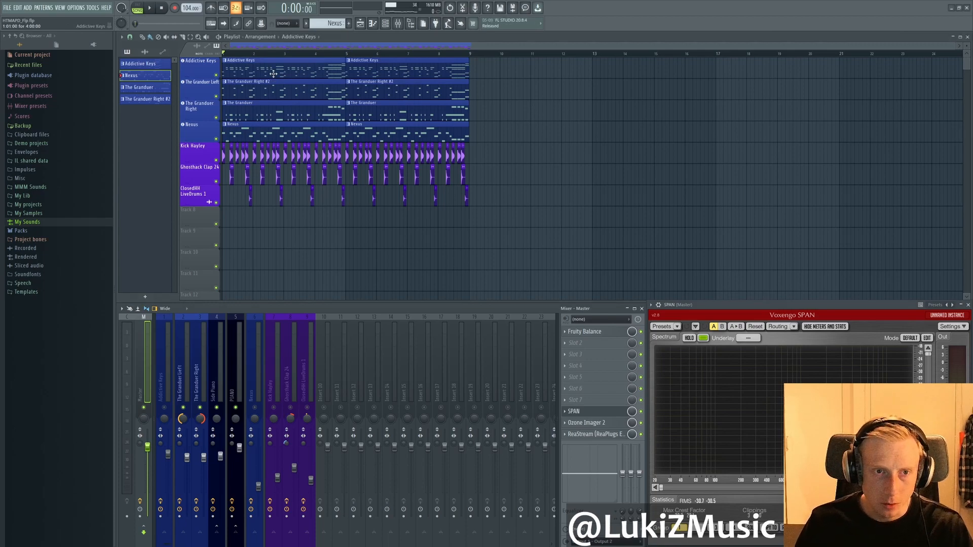
left_click_drag(382, 175, 841, 180)
scroll(720, 172, "down", 2)
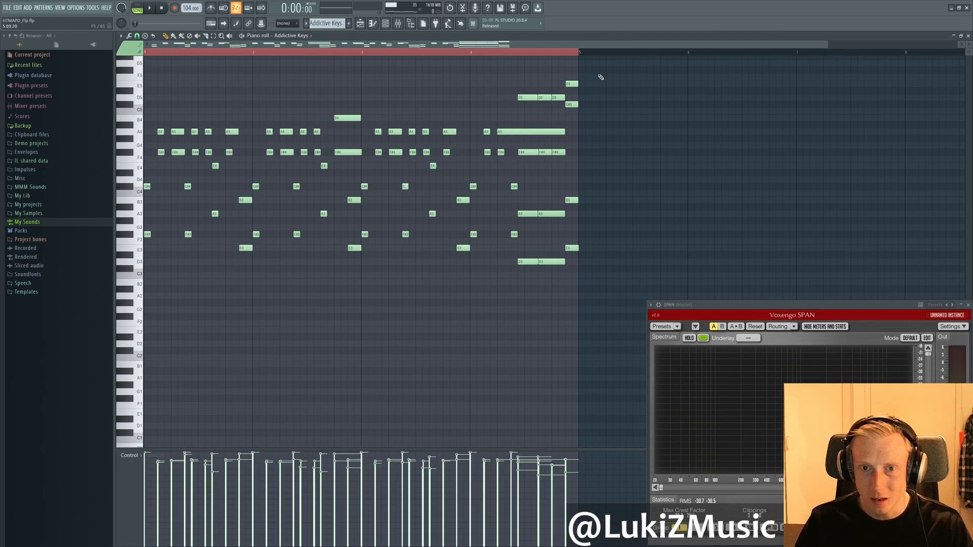
left_click_drag(598, 76, 66, 155)
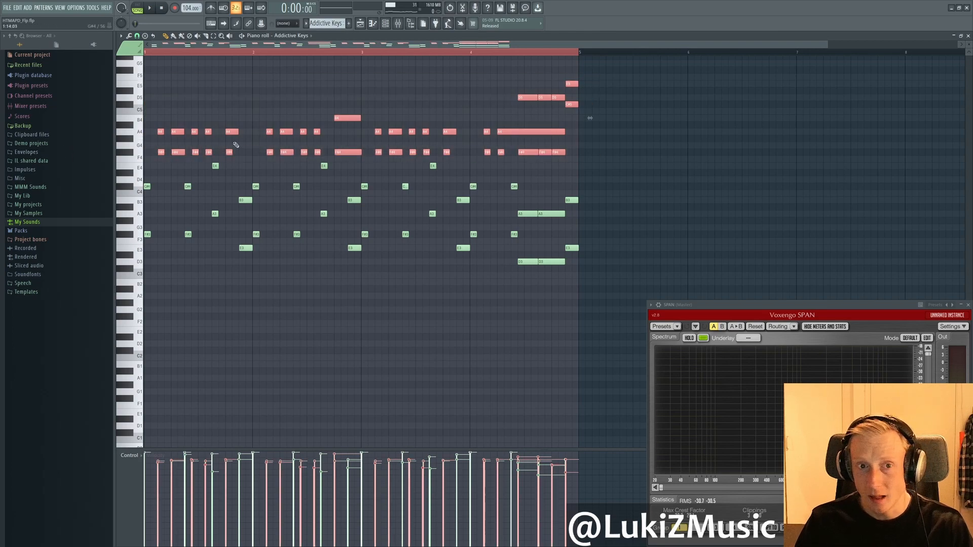
key("F7")
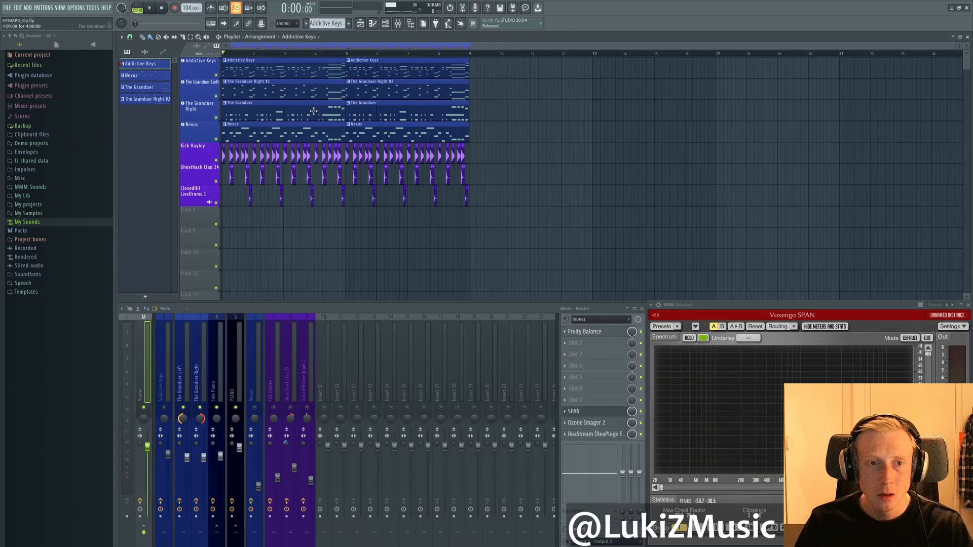
Review The Granduer Right's notes and audition that part on its own.
double_click(248, 110)
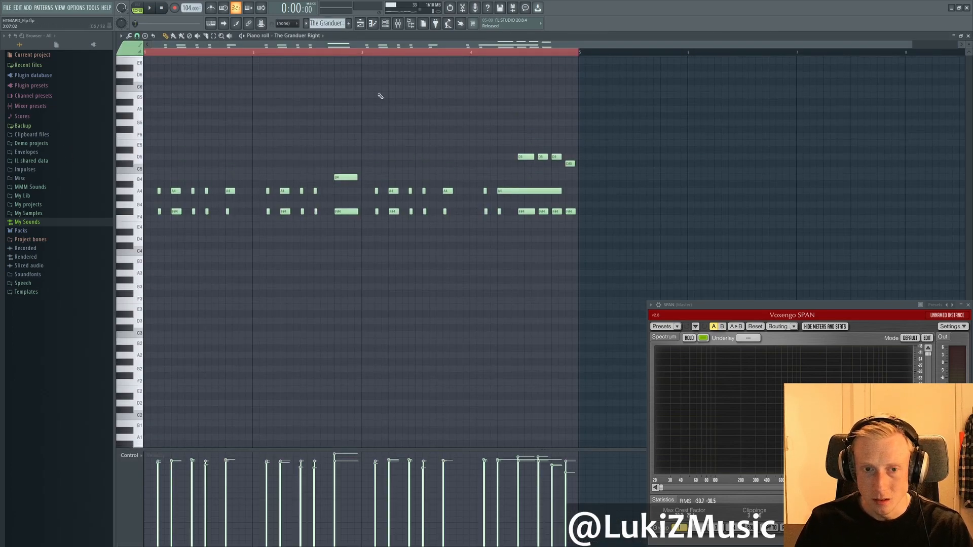
key("F7")
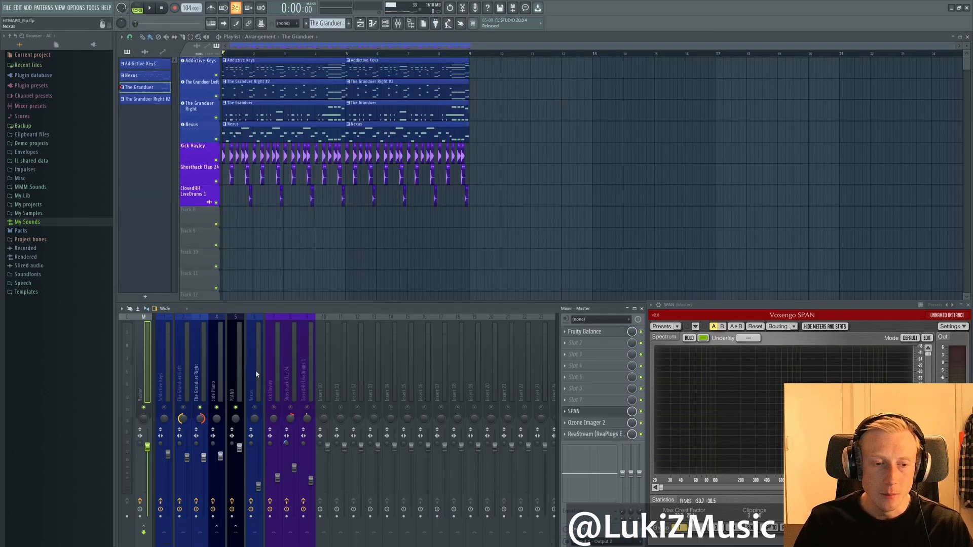
key("space")
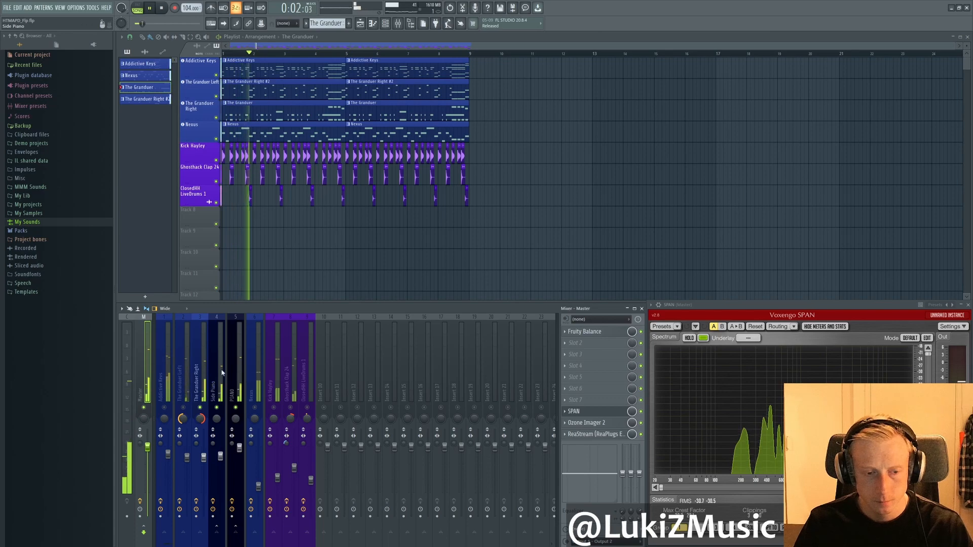
key("space")
Reopen the Addictive Keys pattern's notes and point out its lower left-hand notes.
double_click(256, 76)
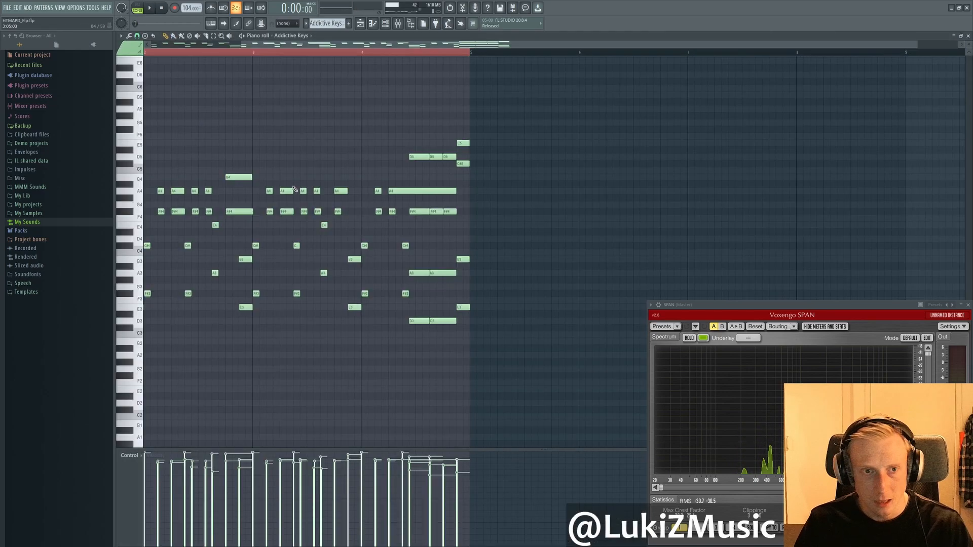
left_click_drag(688, 168, 146, 327)
key("Escape")
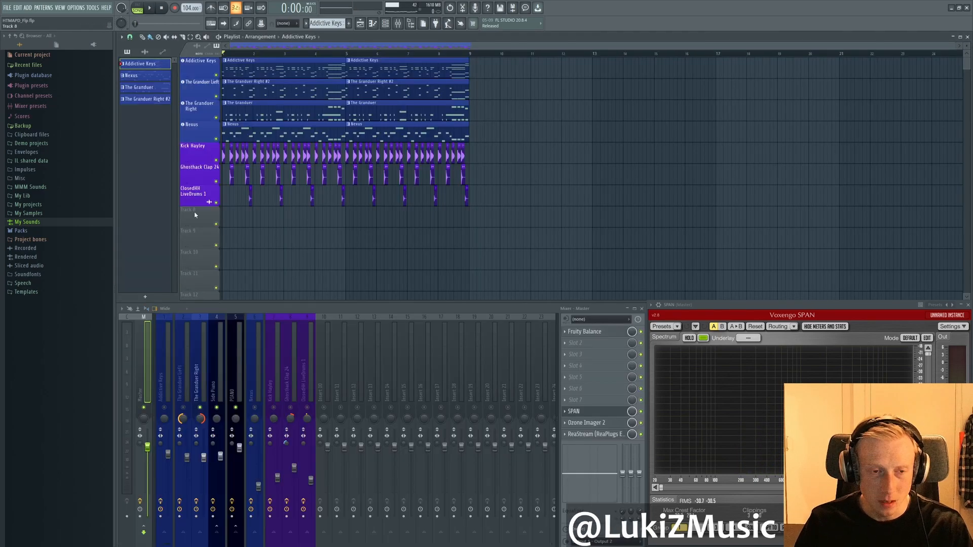
Review The Granduer Left's notes, and audition that part alone and together with The Granduer Right.
double_click(251, 87)
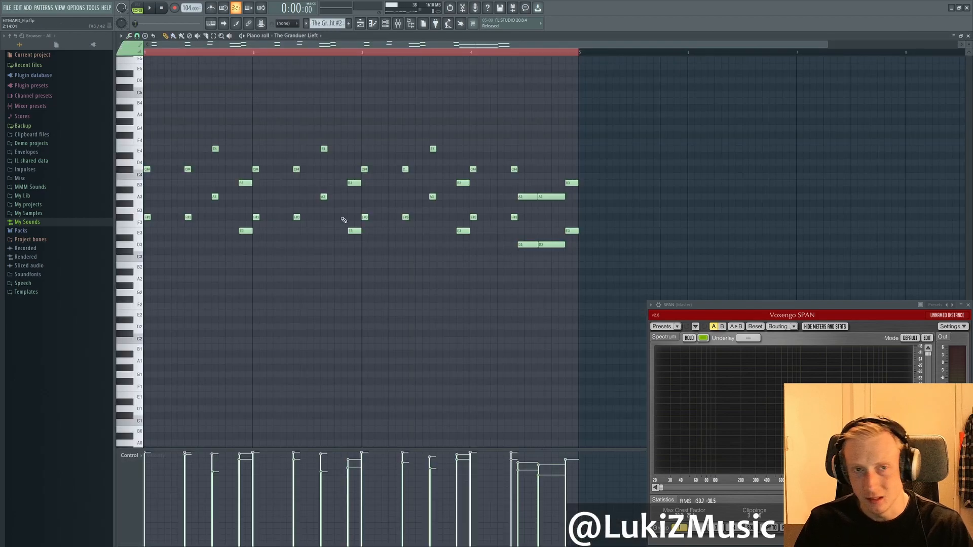
scroll(344, 220, "down", 1)
key("Escape")
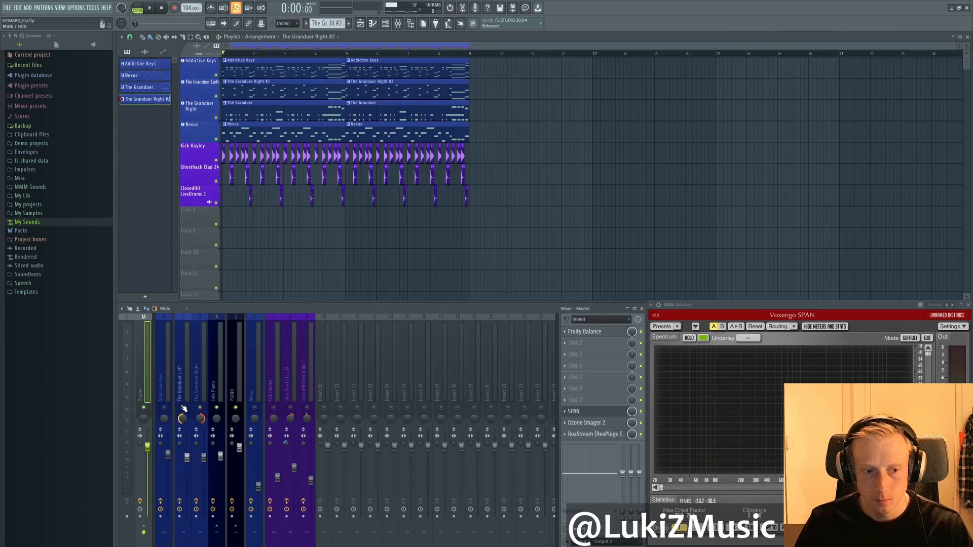
key("space")
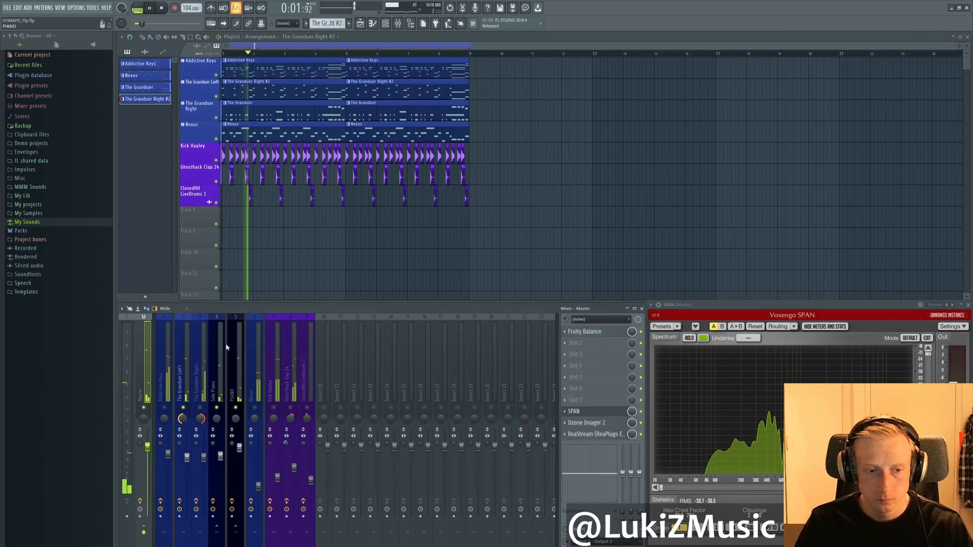
key("space")
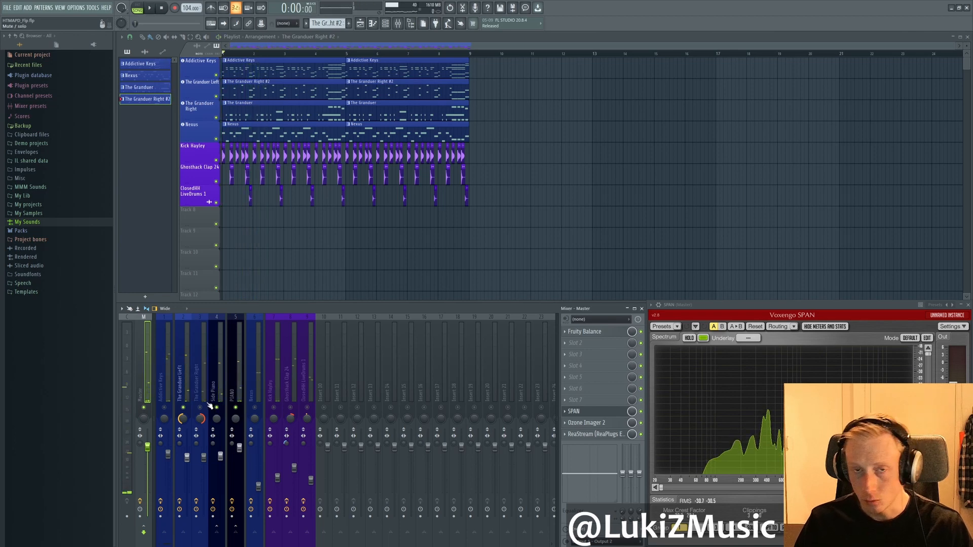
key("space")
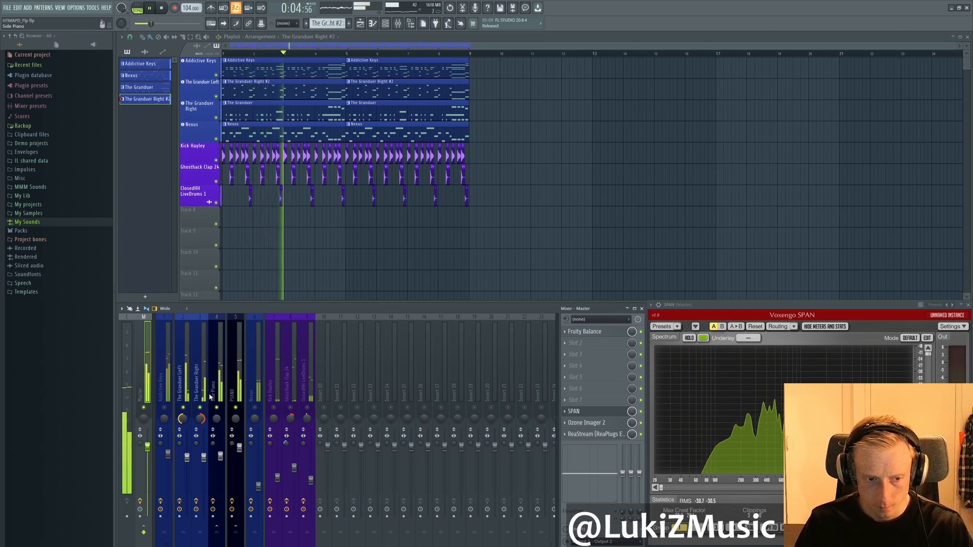
key("space")
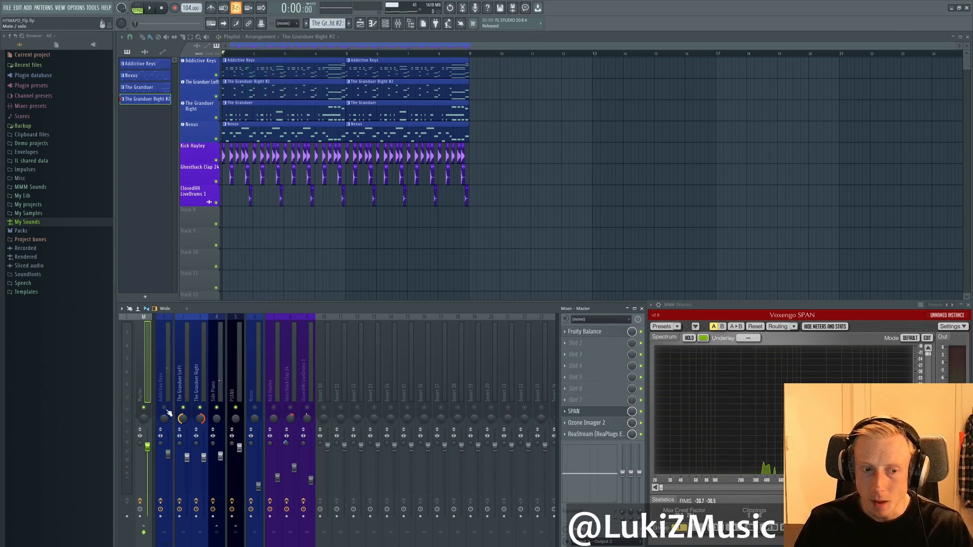
Enable Addictive Keys alongside both Granduer pianos and raise the Side Piano volume slightly while auditioning them.
left_click(165, 407)
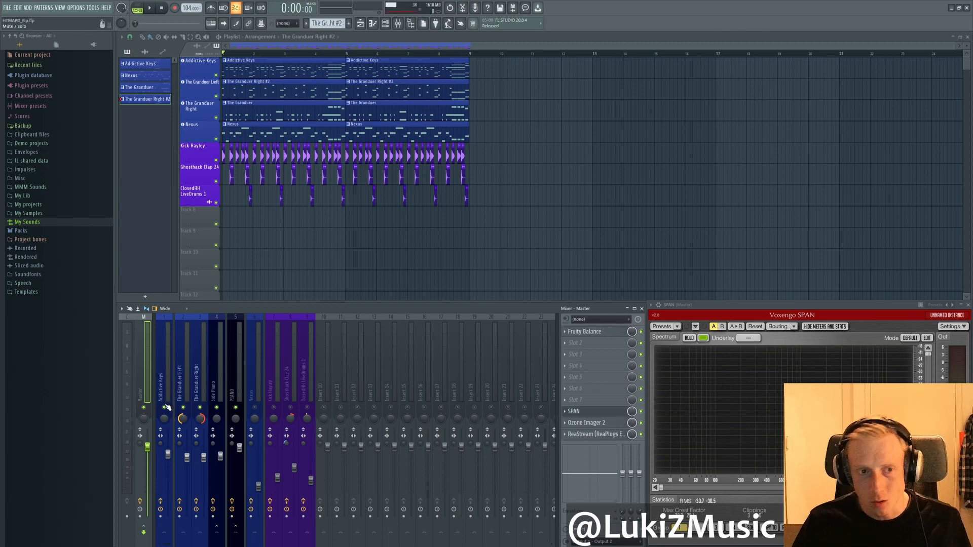
key("space")
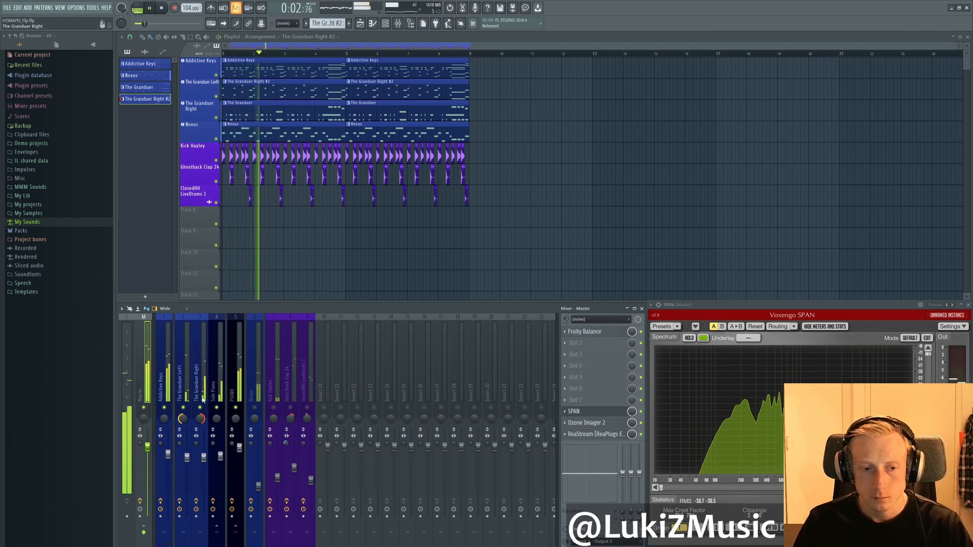
left_click(221, 456)
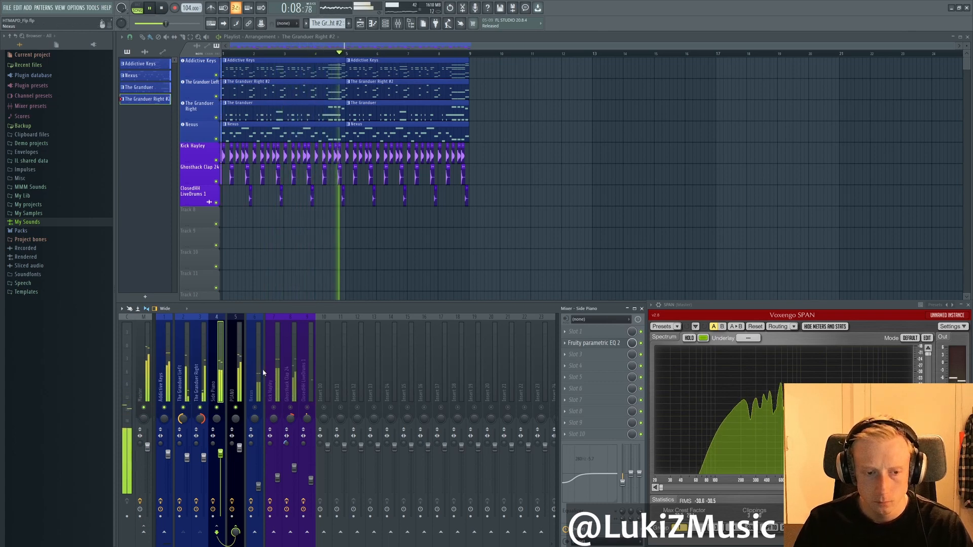
key("space")
Check the Addictive Keys, Granduer and Side Piano mixer tracks against the PIANO bus, and bring up the bus's effect chain.
left_click(241, 362)
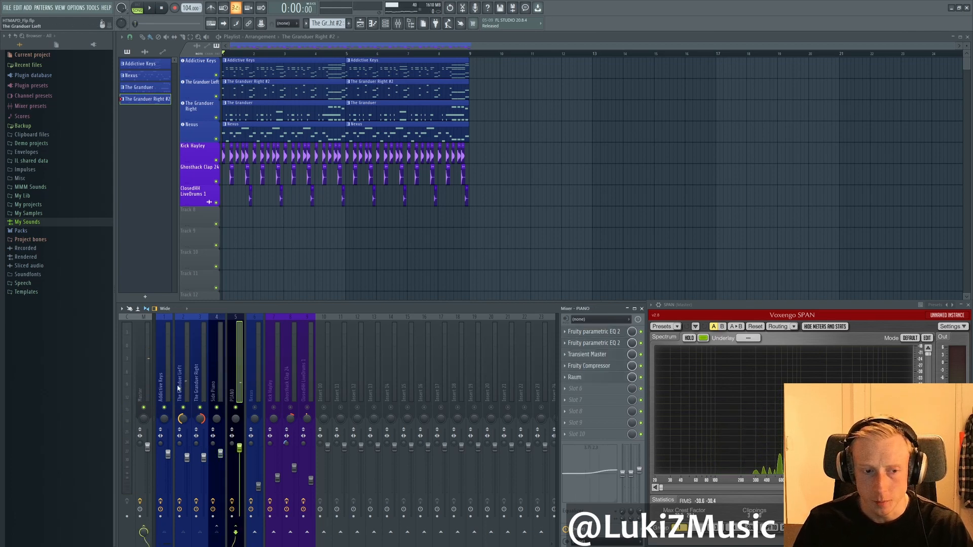
left_click(163, 390)
left_click(198, 390)
left_click(211, 390)
left_click(164, 390)
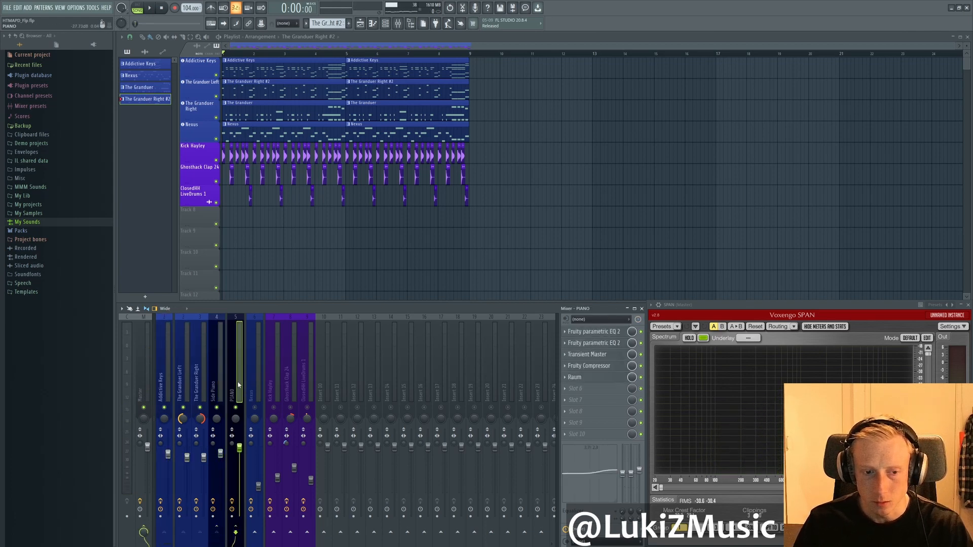
left_click(238, 390)
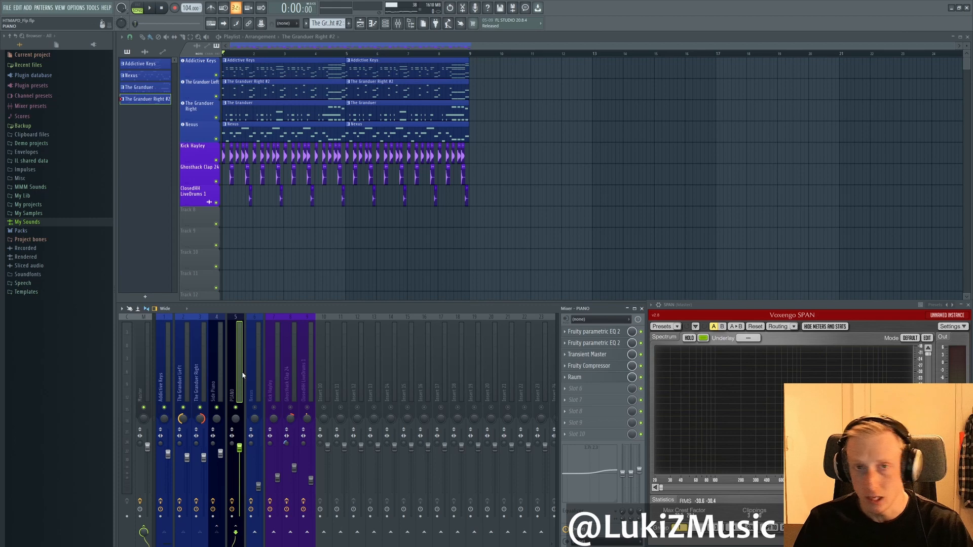
Inspect the two Fruity parametric EQ 2 slots and the Transient Master on the PIANO mixer track.
left_click(605, 332)
left_click(604, 343)
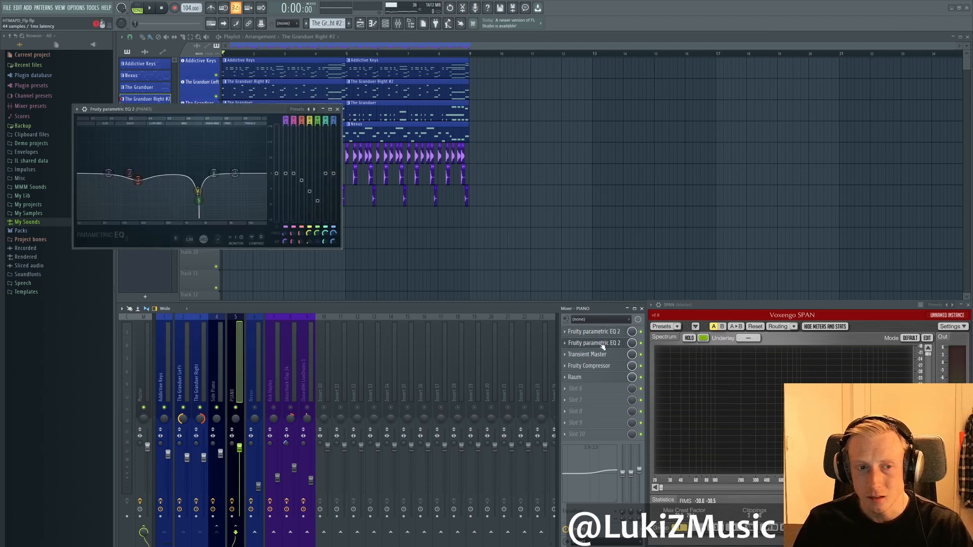
left_click(602, 344)
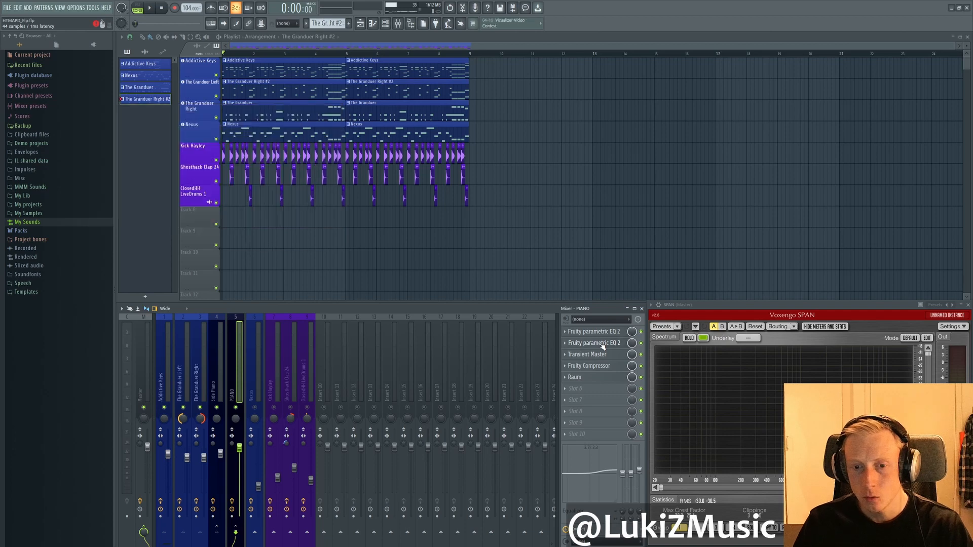
left_click(594, 355)
left_click(488, 250)
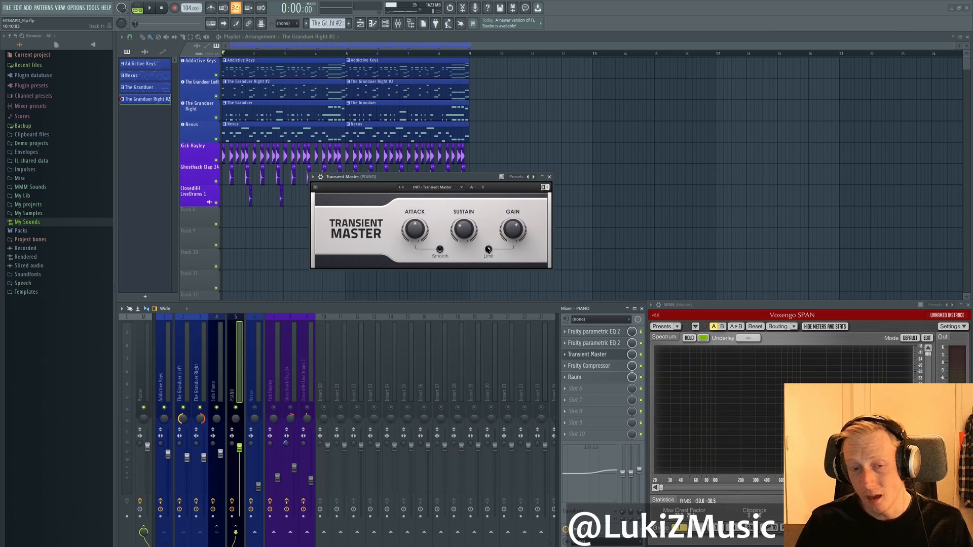
left_click(550, 177)
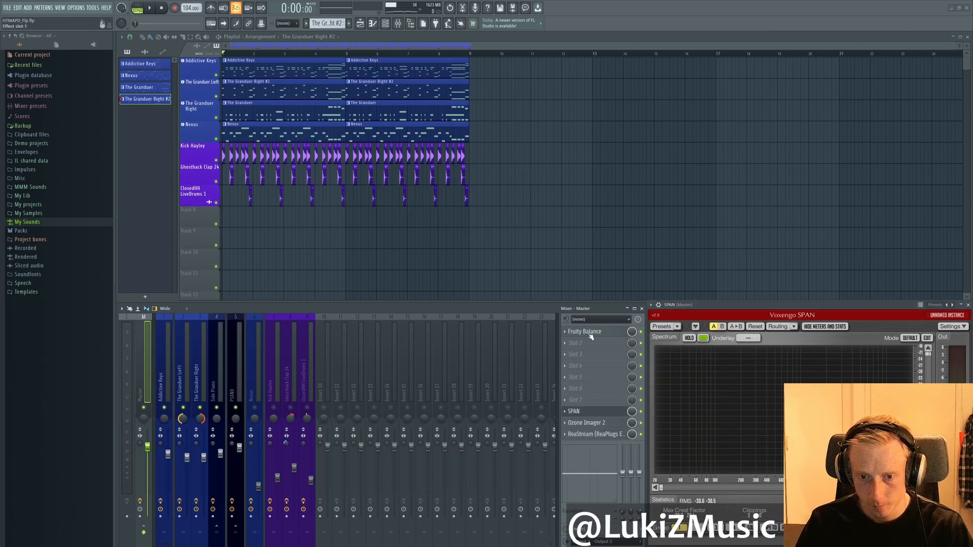
Inspect the Fruity Compressor settings and the Raum reverb on the PIANO mixer track.
left_click(243, 365)
left_click(605, 369)
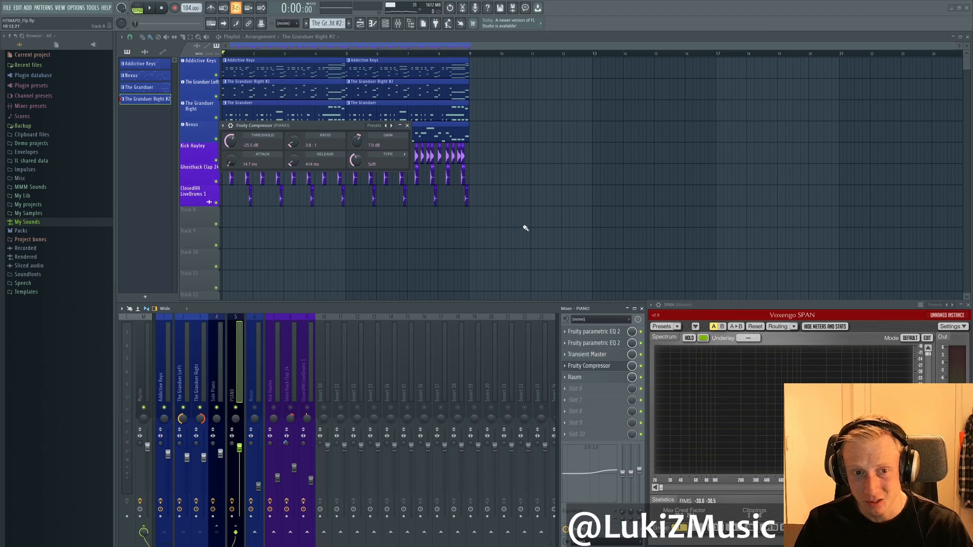
left_click(407, 126)
left_click(236, 365)
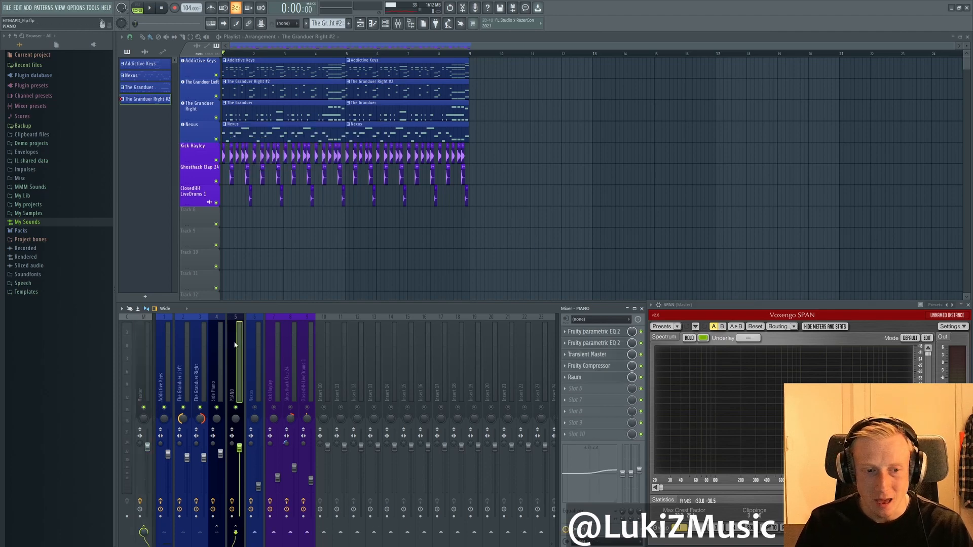
left_click(607, 377)
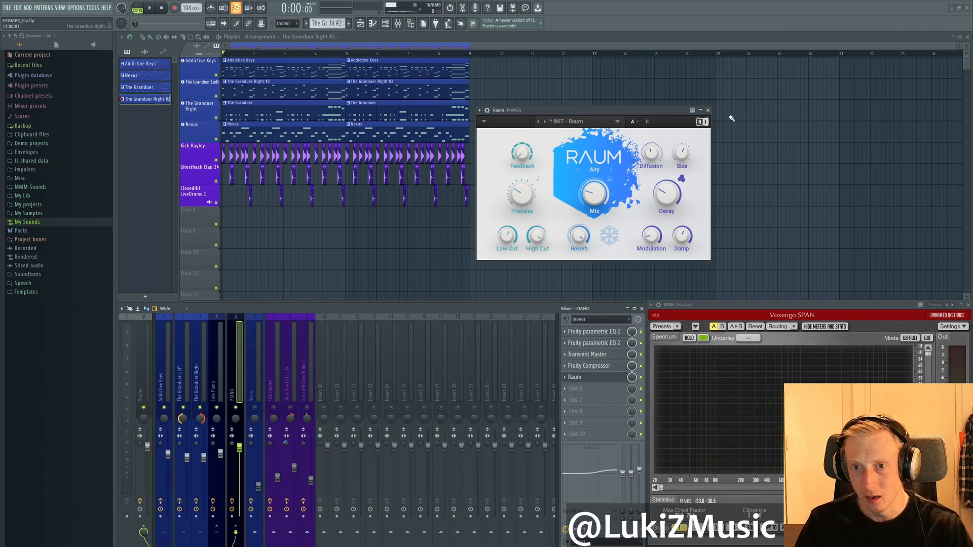
left_click(708, 111)
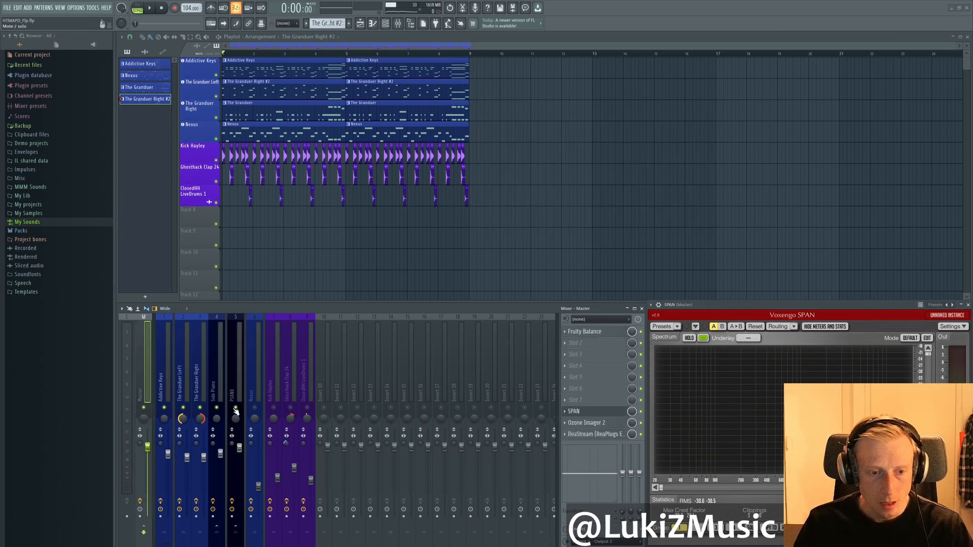
Unmute all mixer tracks and audition the full arrangement.
right_click(256, 407)
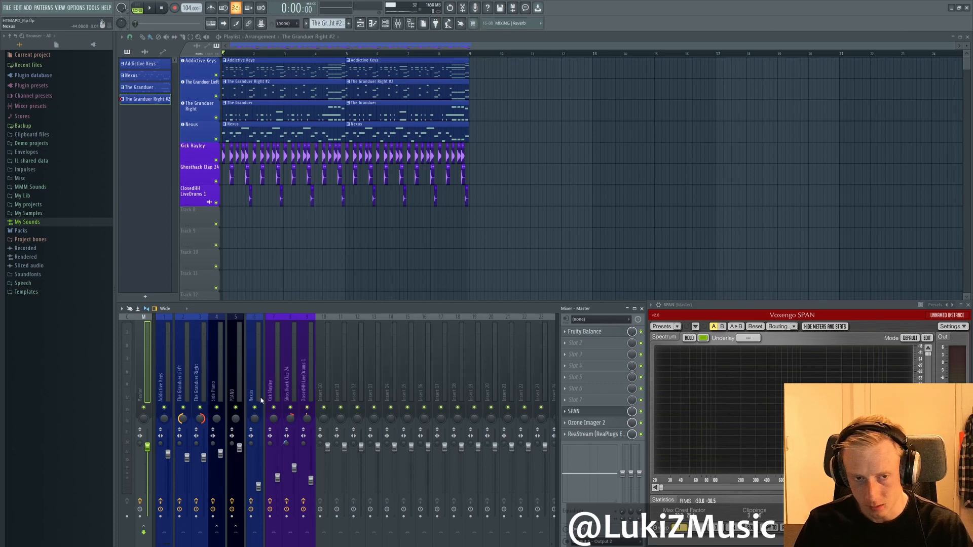
key("space")
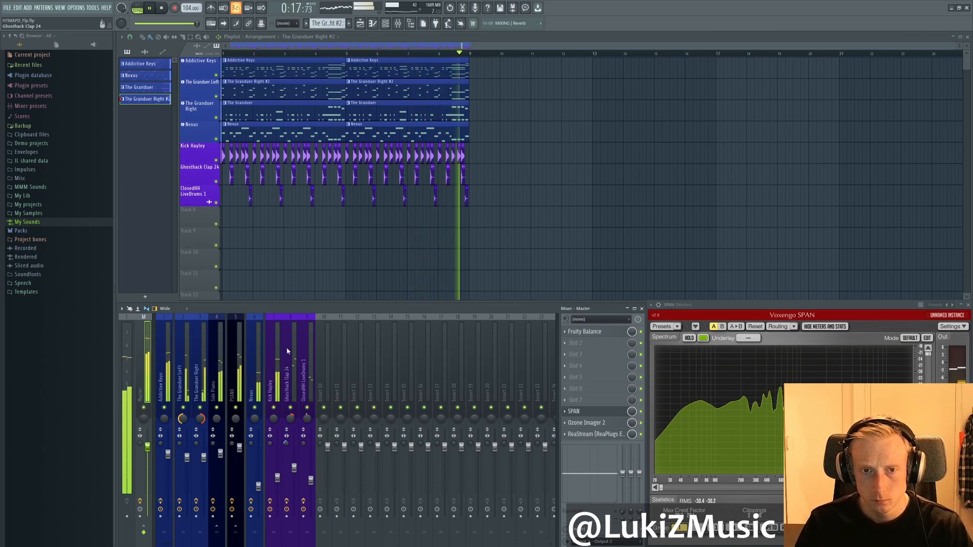
key("space")
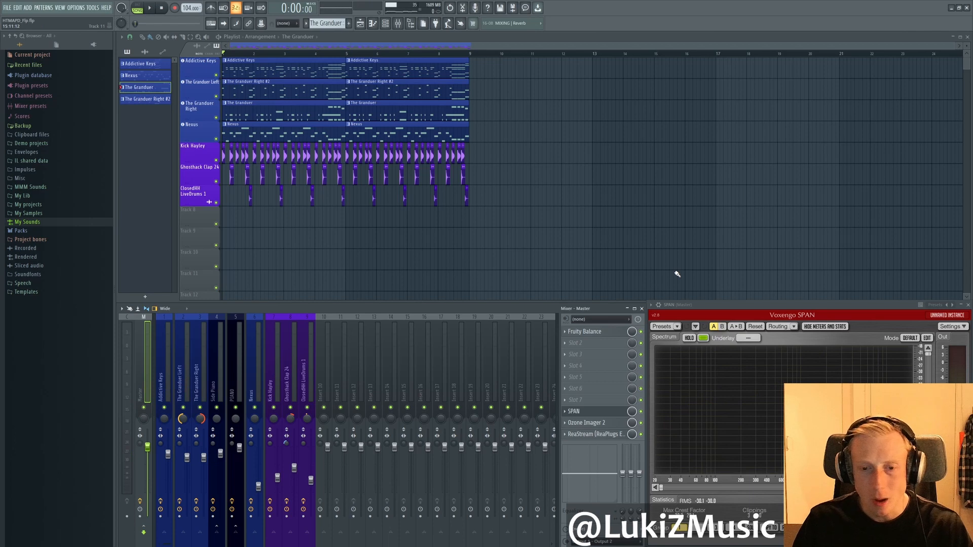